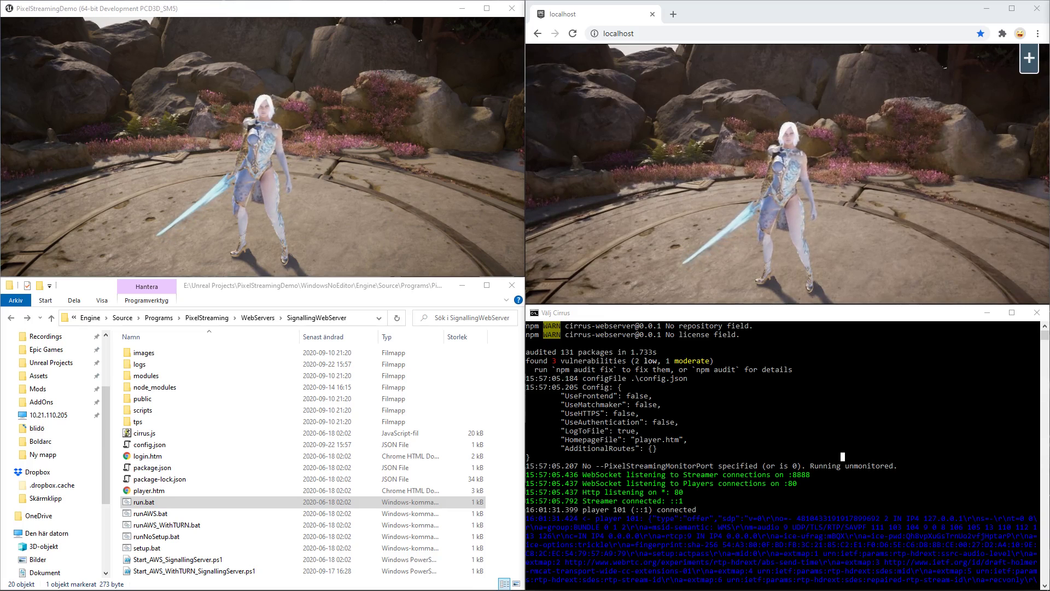
Click into the streamed scene in Chrome to take control of the game camera
click(772, 204)
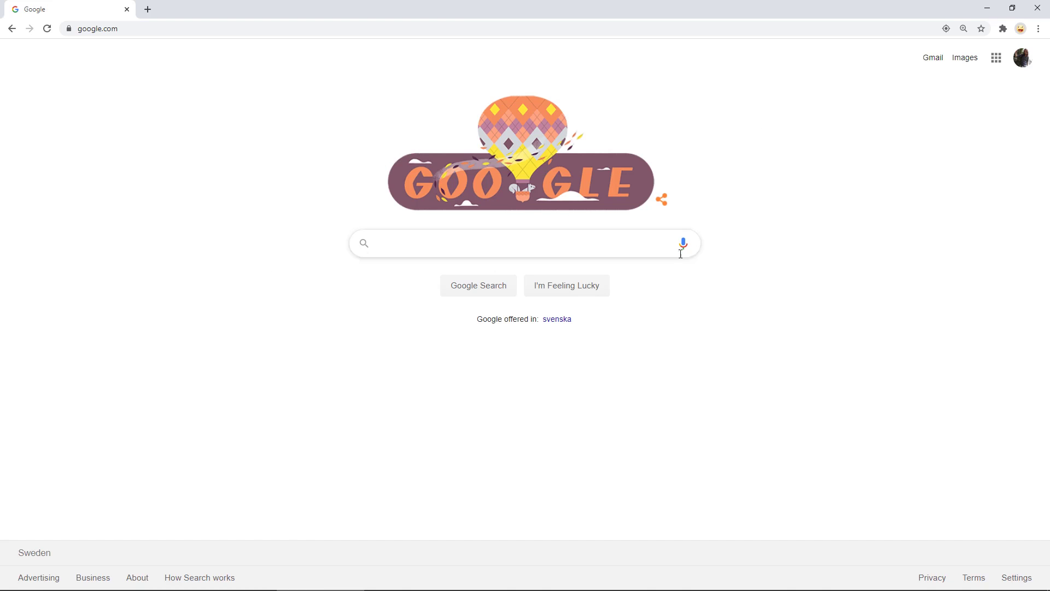
Search Google for 'whats my ip'
click(595, 243)
text(whats)
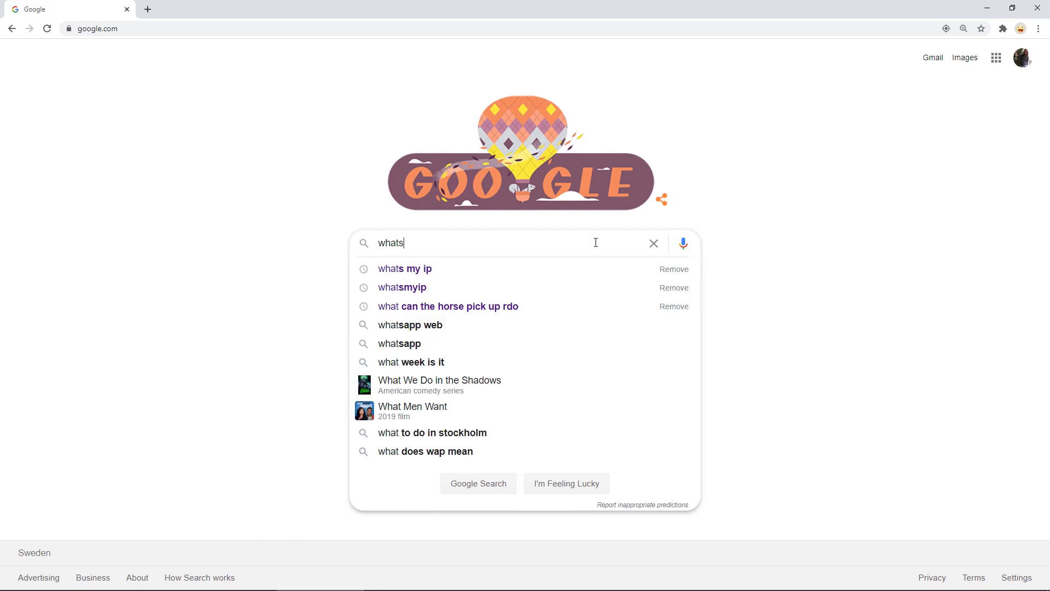
text( my ip)
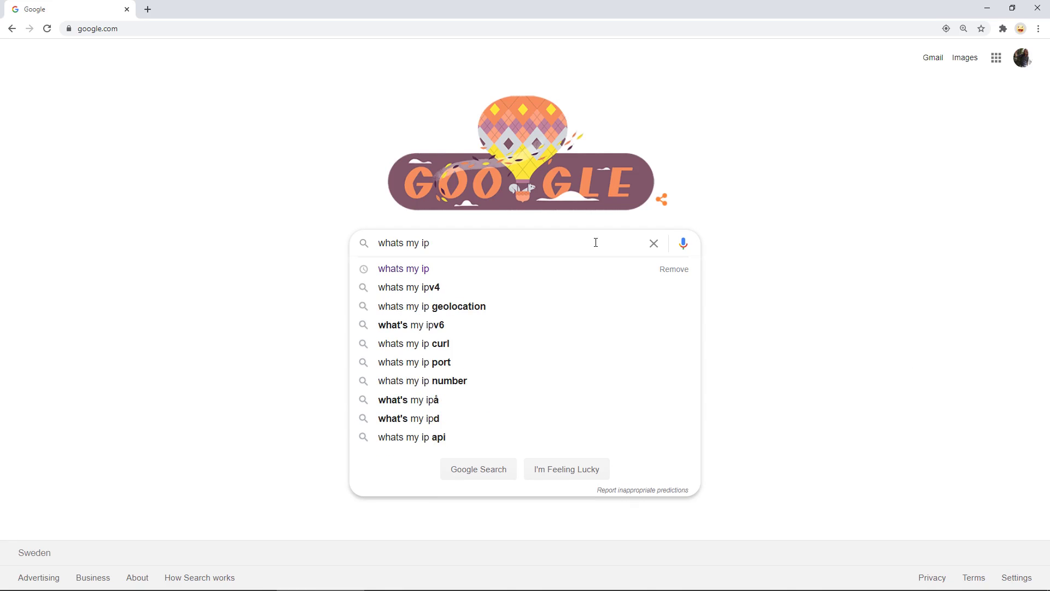
key(Return)
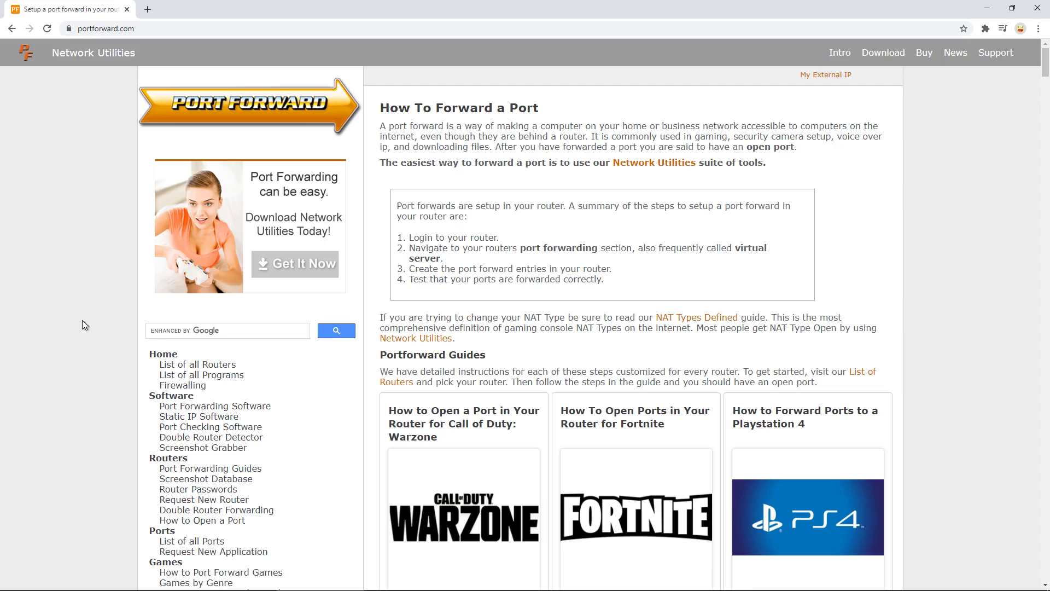
Open portforward.com's port-forwarding guides by router and scroll through the router lists
click(218, 374)
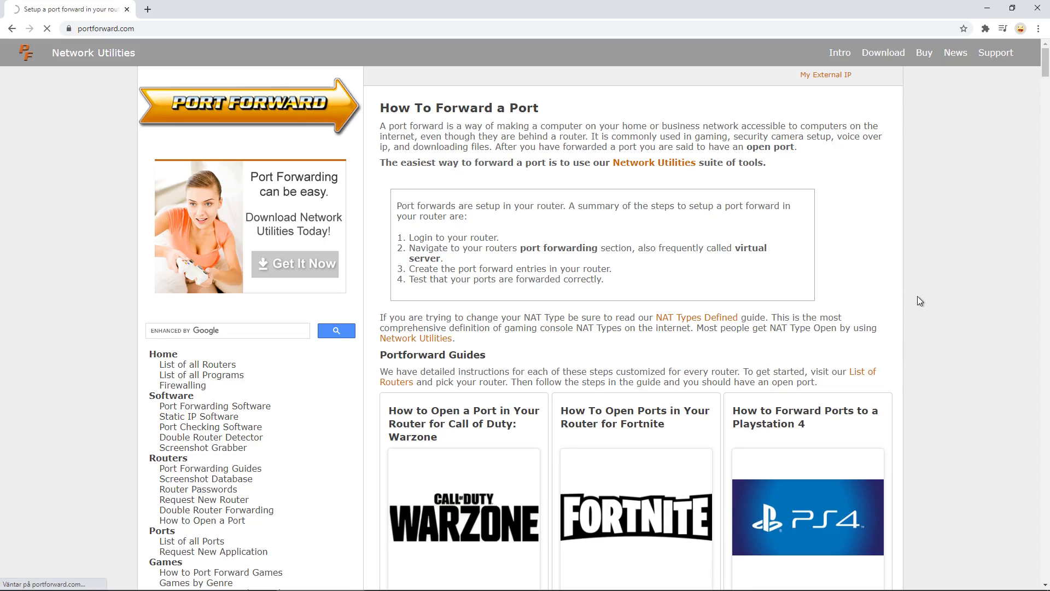
scroll(917, 298, down, 9)
scroll(918, 297, down, 18)
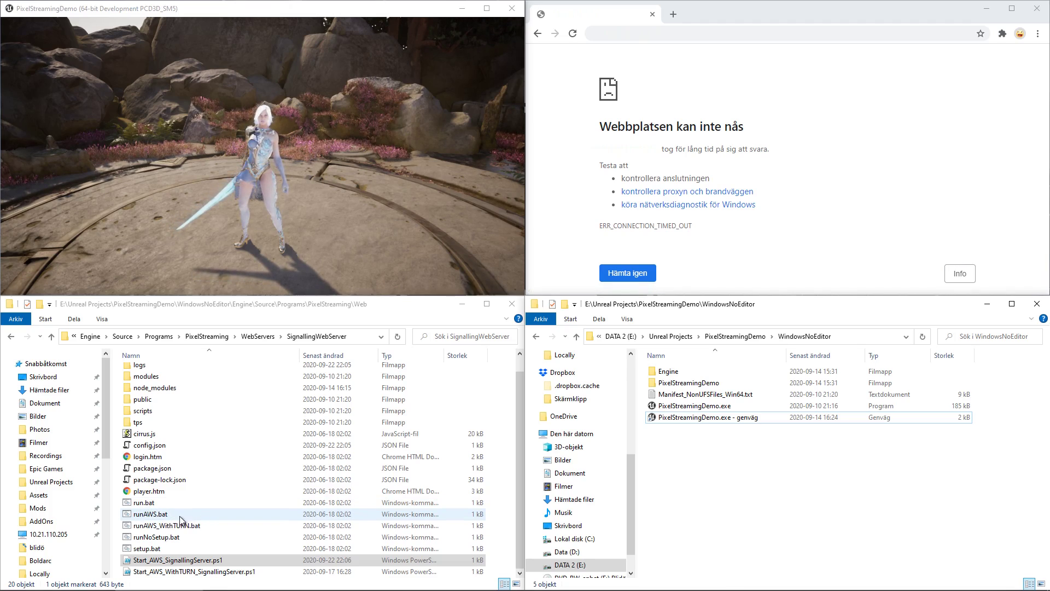
Start Cirrus with runAWS.bat and load the Pixel Streaming player page in Chrome
double_click(161, 515)
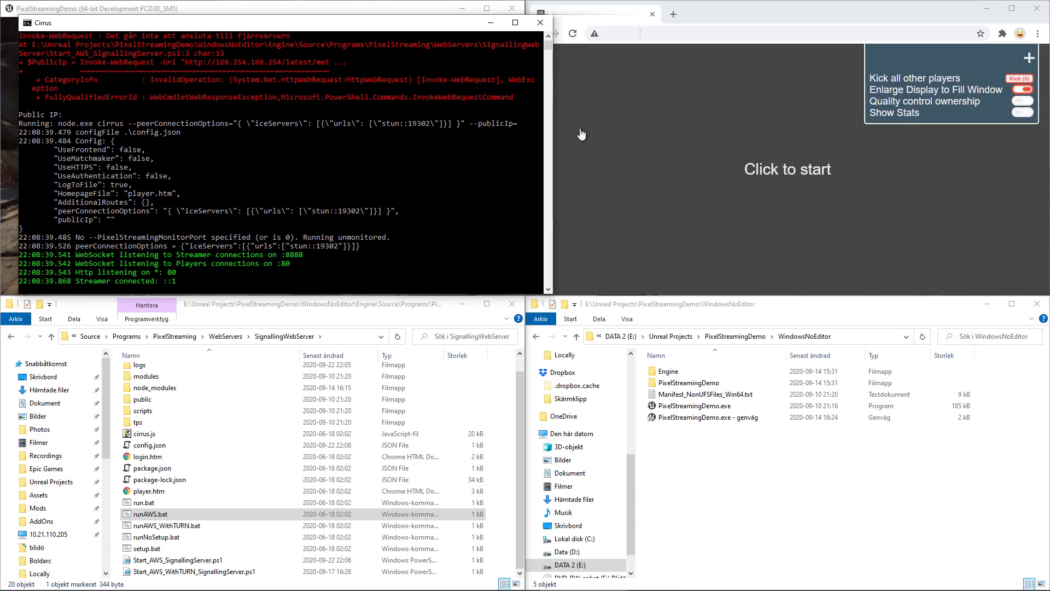
click(741, 33)
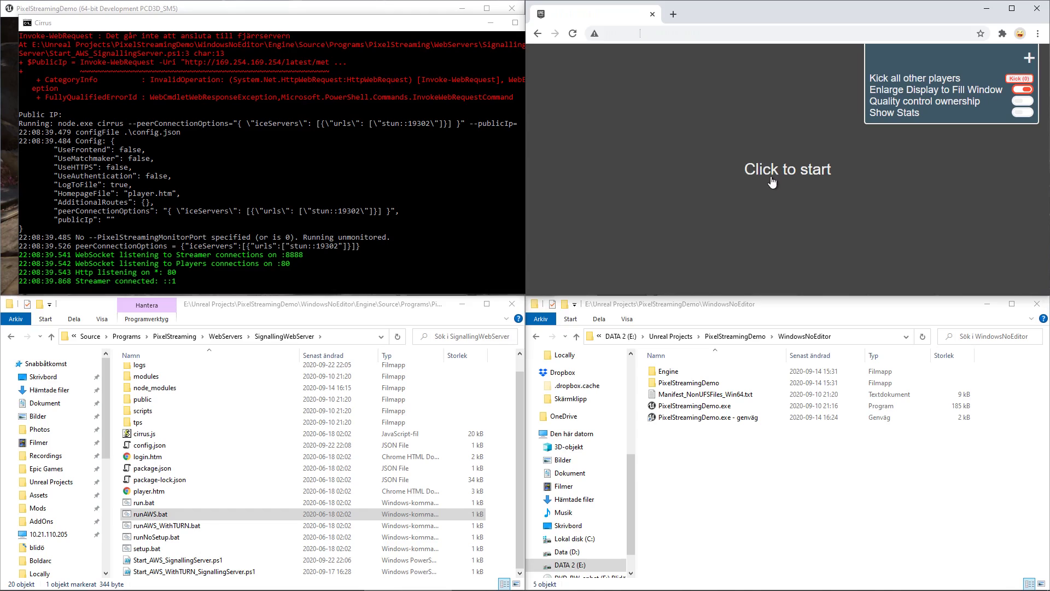
click(183, 515)
Bring PixelStreamingDemo forward and start the Chrome player's connection to the server
click(425, 8)
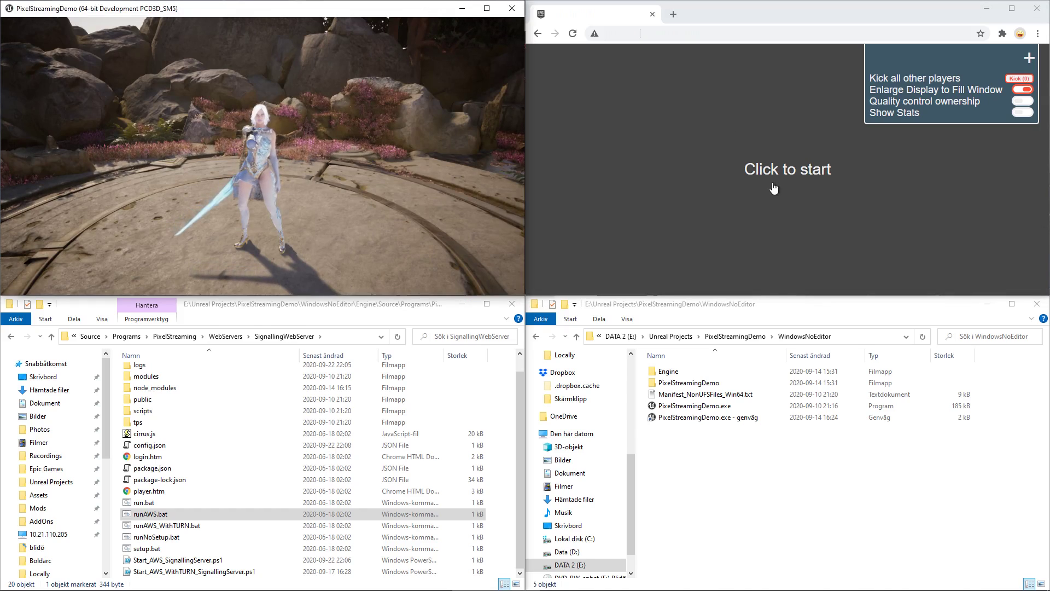
click(807, 169)
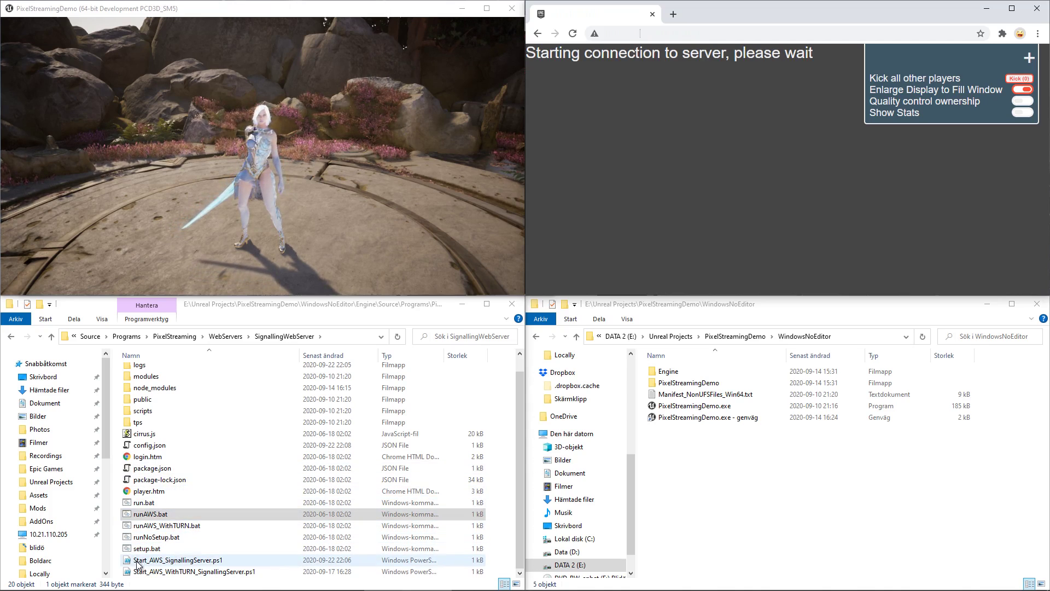
In Start_AWS_SignallingServer.ps1, replace $PublicIp on the STUN line with the copied public IP
double_click(205, 564)
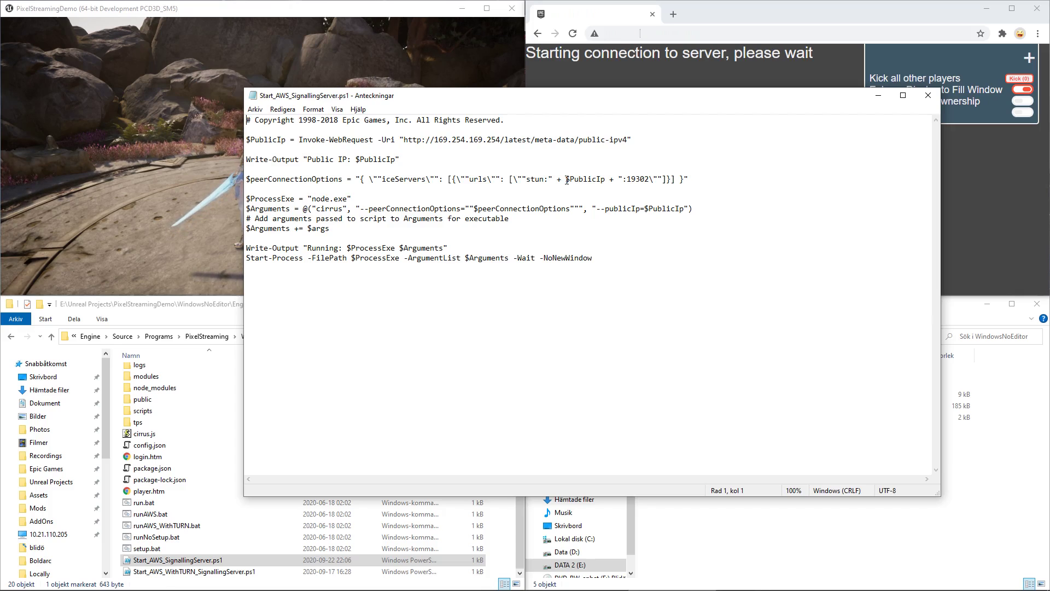
drag(566, 180, 605, 180)
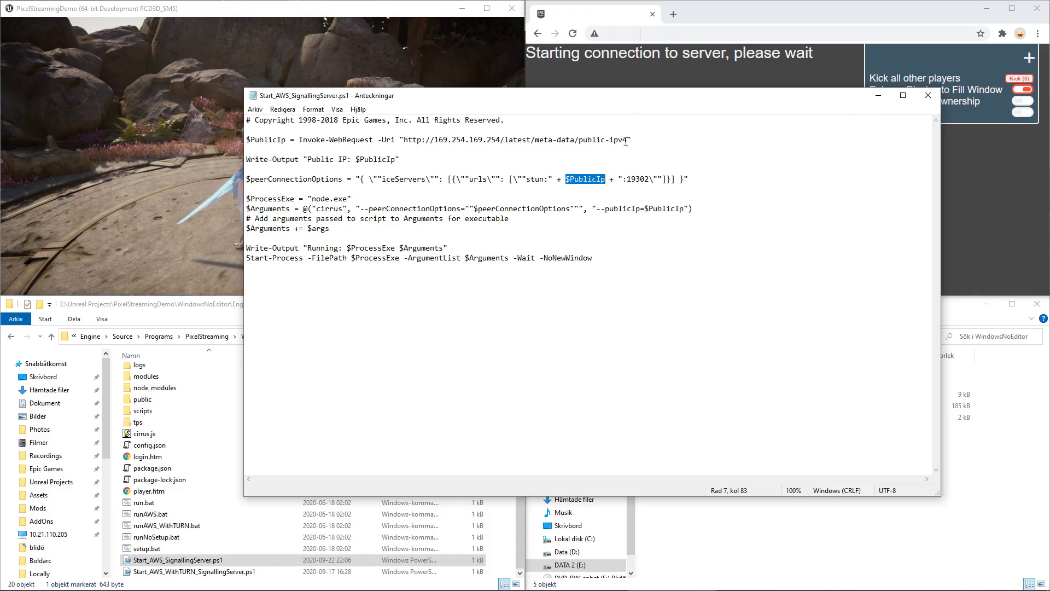
click(748, 35)
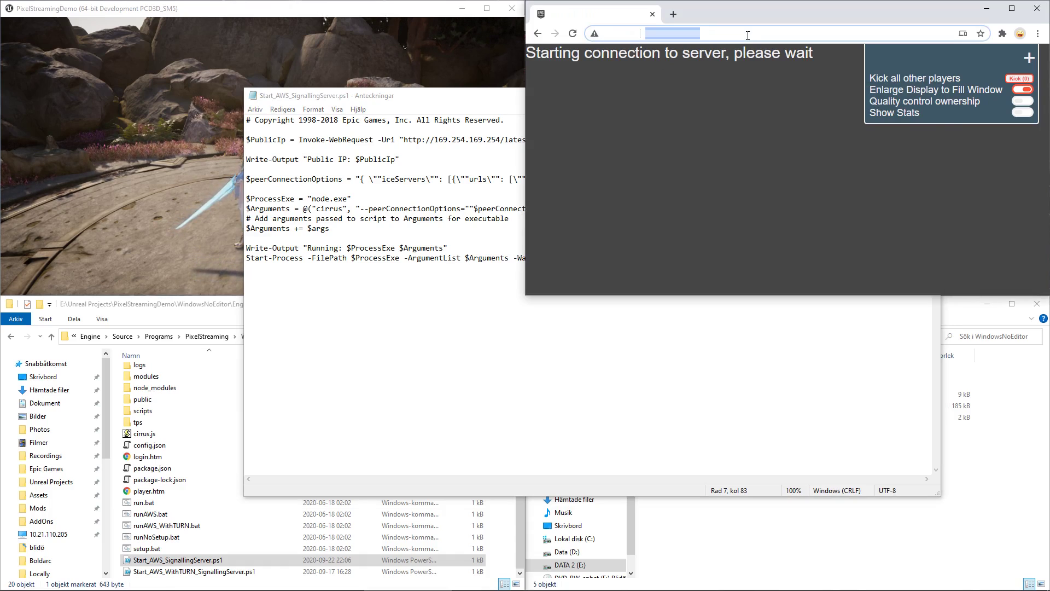
click(575, 334)
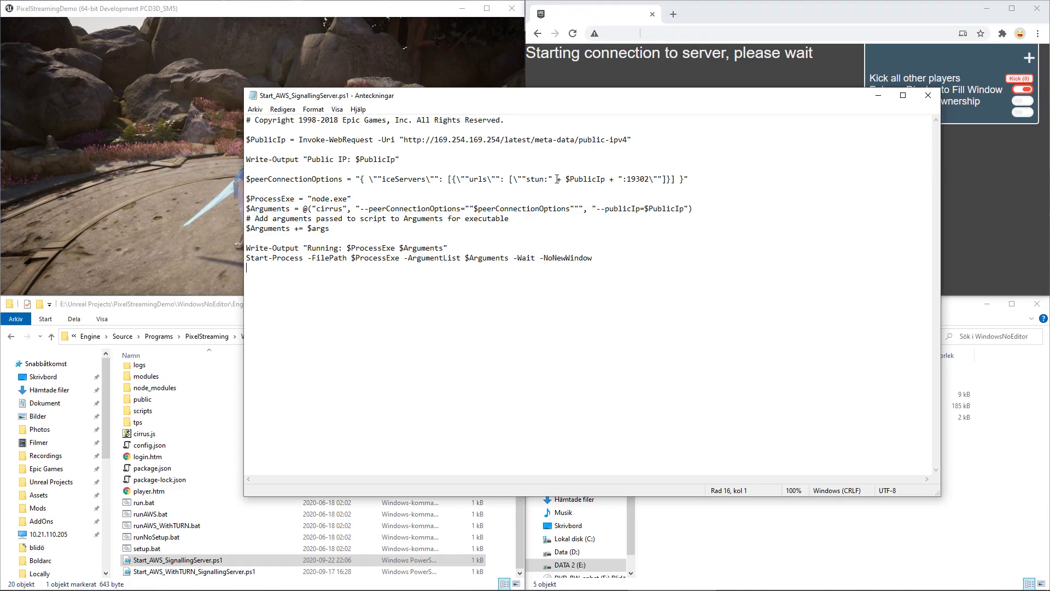
drag(566, 179, 605, 181)
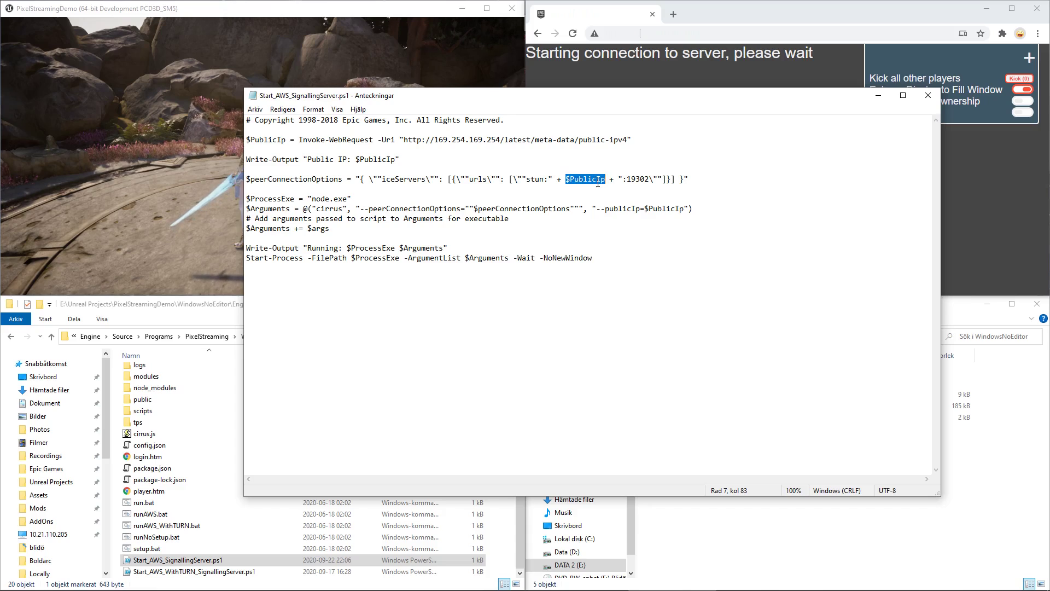
key(ctrl+v)
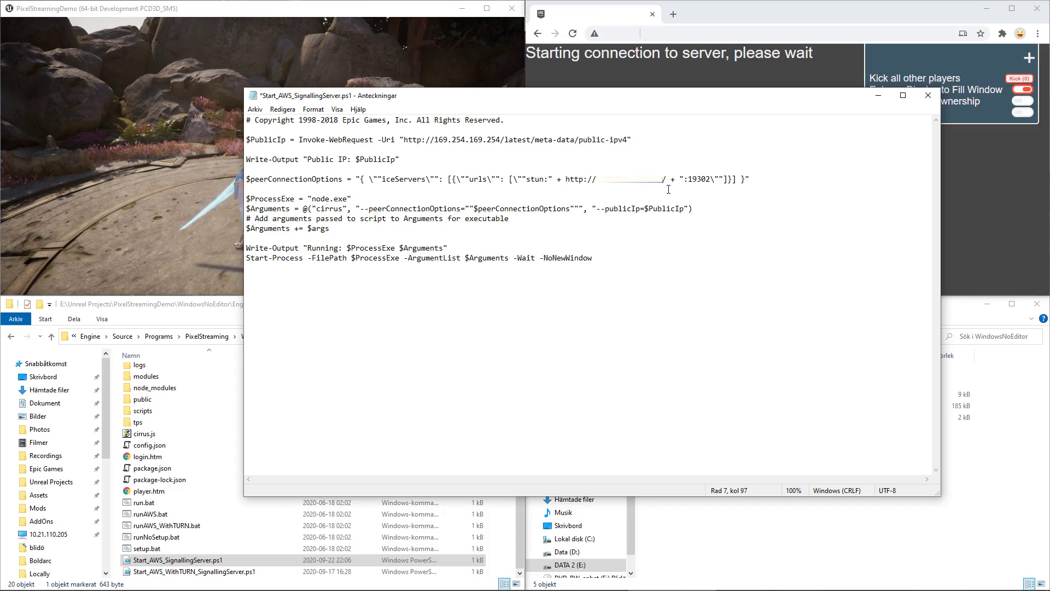
Wrap the IP address in quotes, save the script and close Notepad
drag(596, 179, 566, 181)
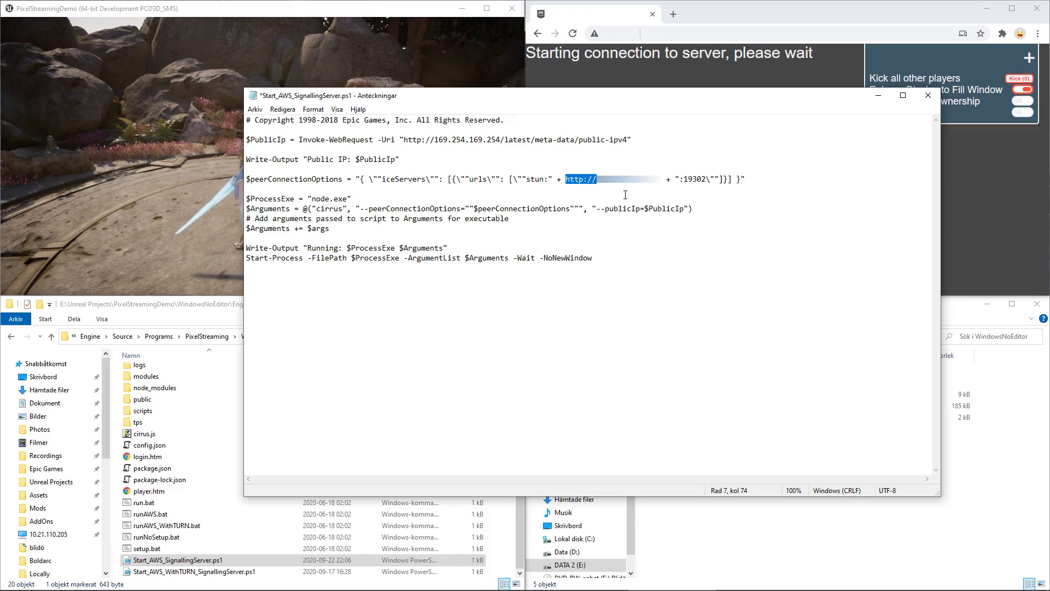
text(")
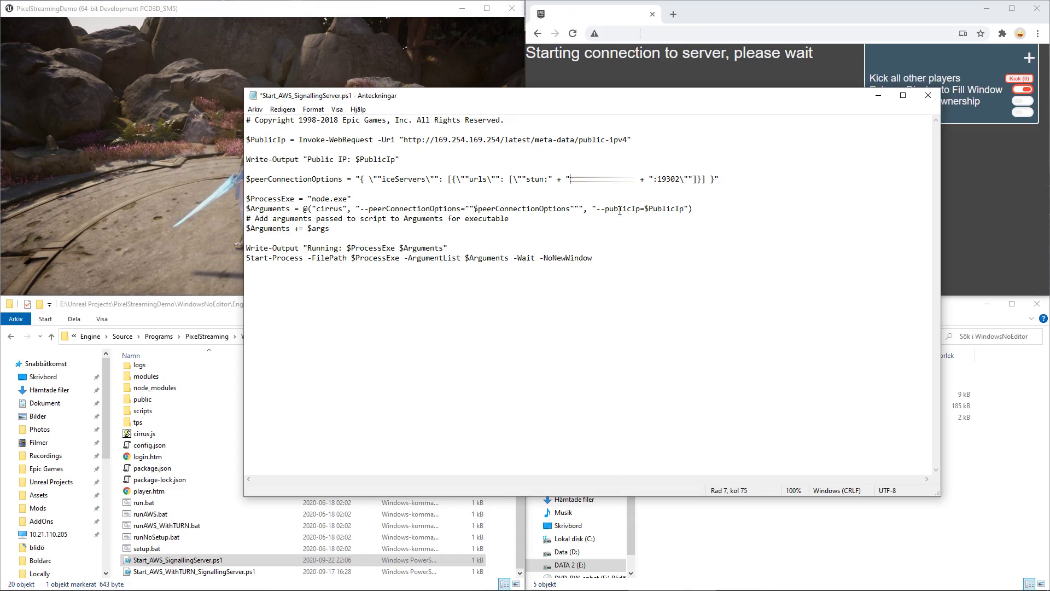
click(640, 179)
text(")
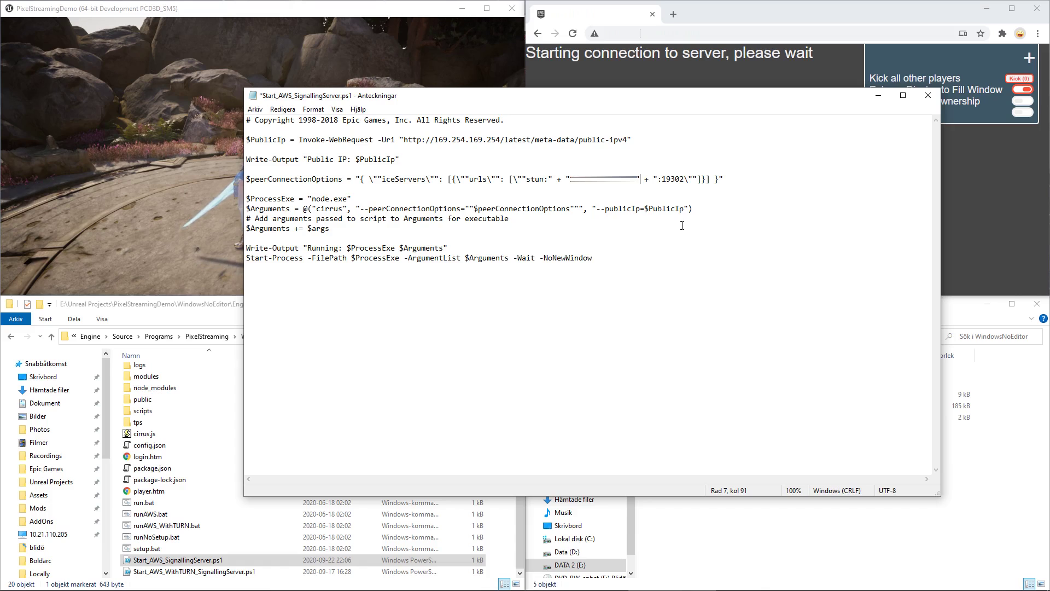
key(ctrl+s)
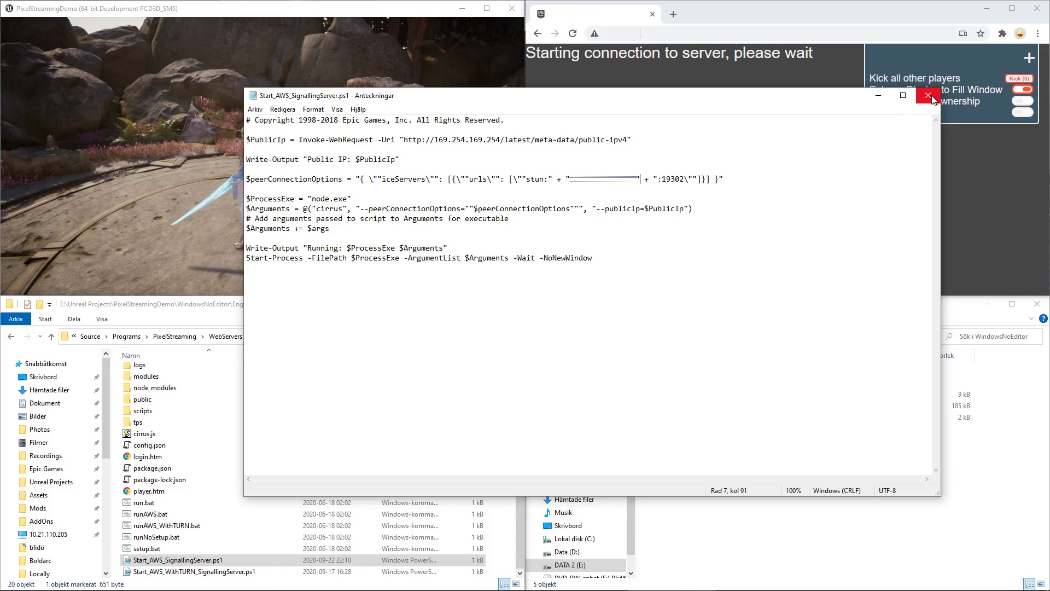
click(933, 98)
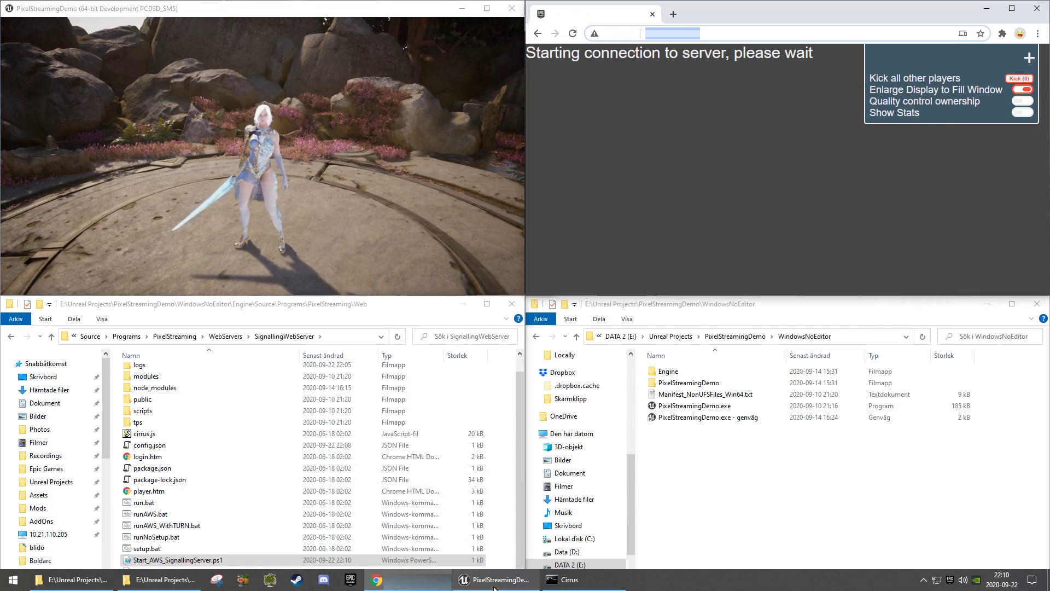
Close the old Cirrus console, relaunch runAWS.bat, and return to the Chrome player page
click(566, 579)
click(543, 22)
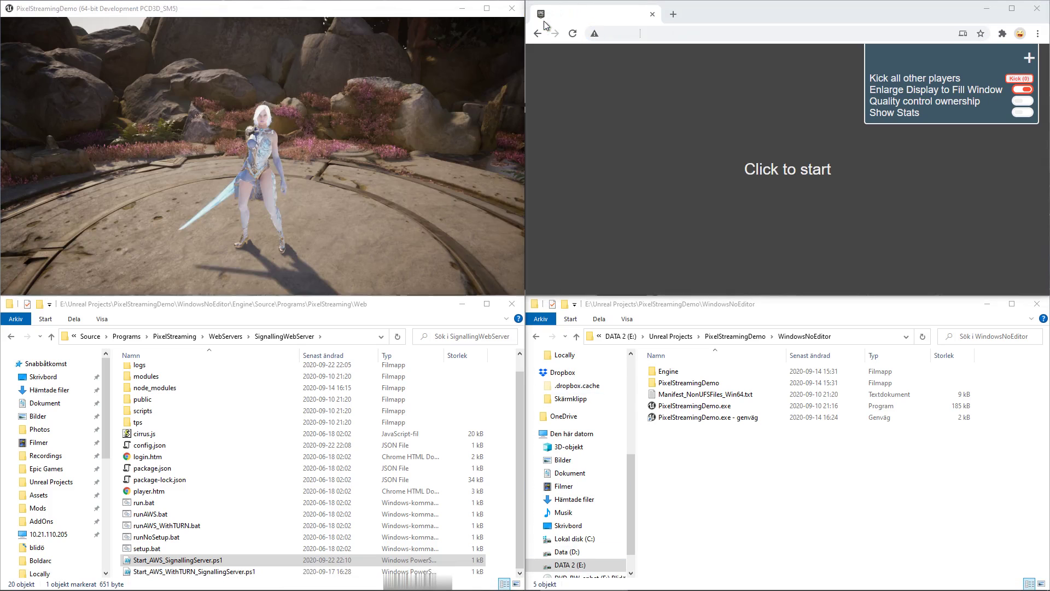
double_click(158, 514)
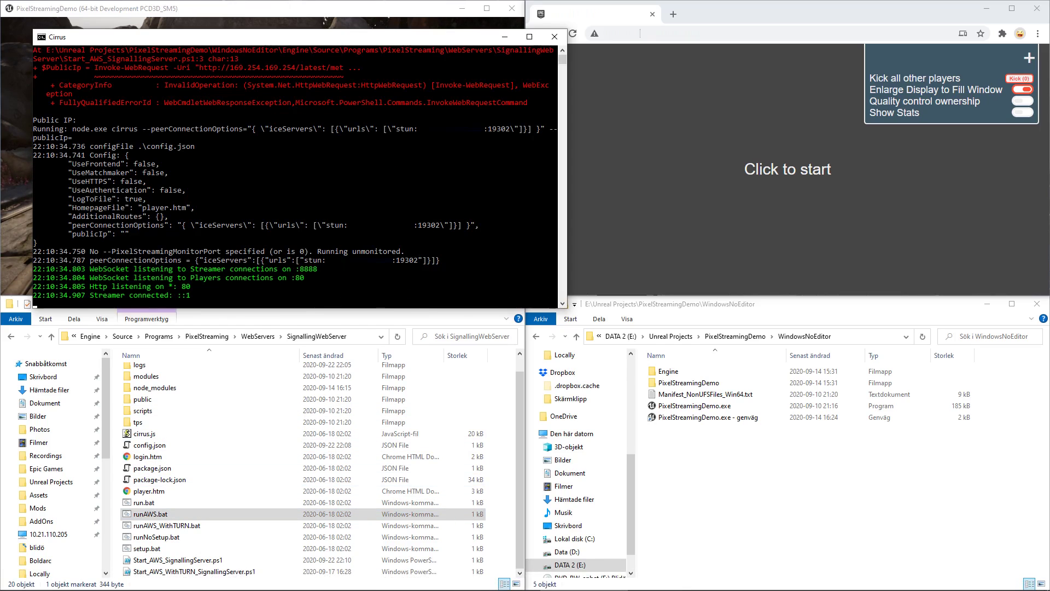
click(728, 33)
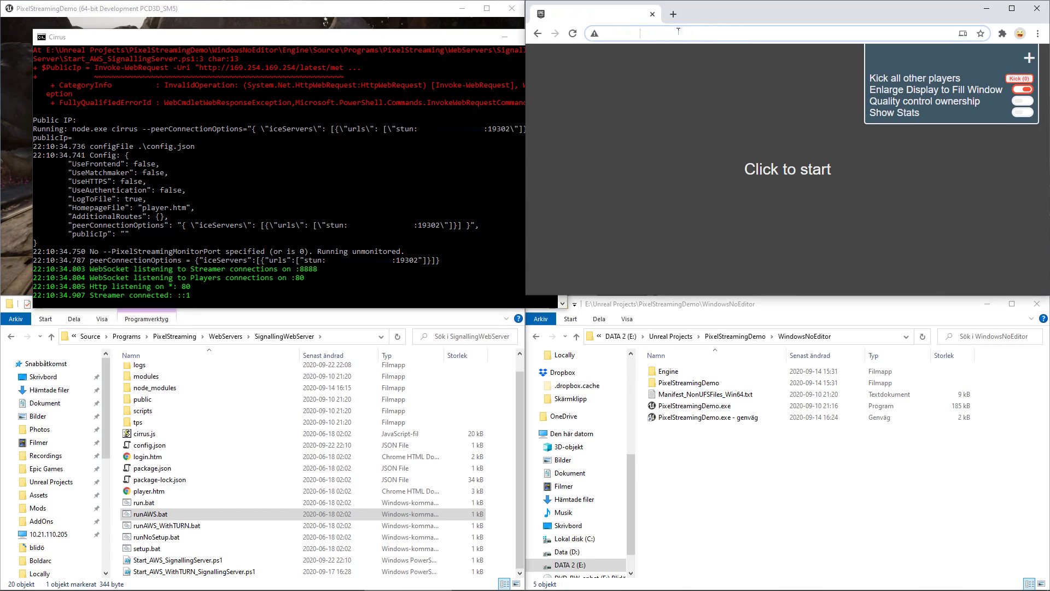
click(732, 82)
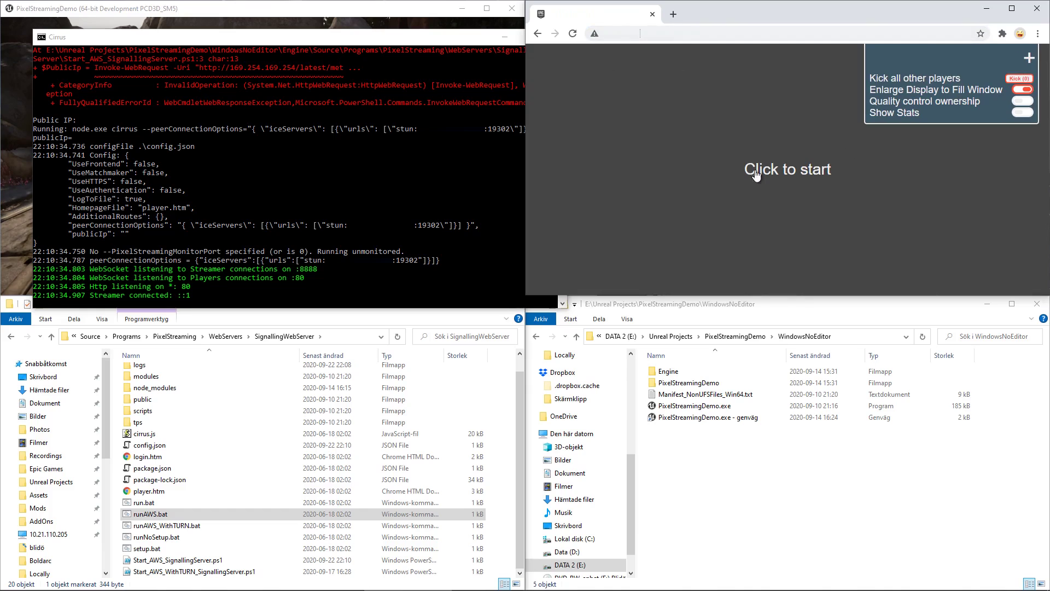
Connect and play the stream in Chrome, then take control of the game camera
click(826, 178)
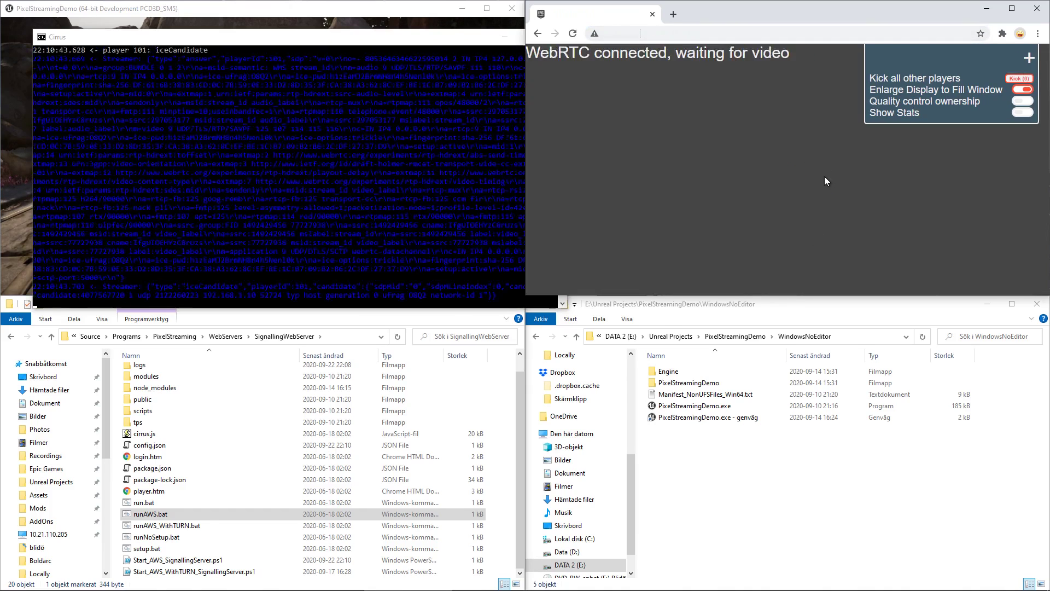
click(772, 167)
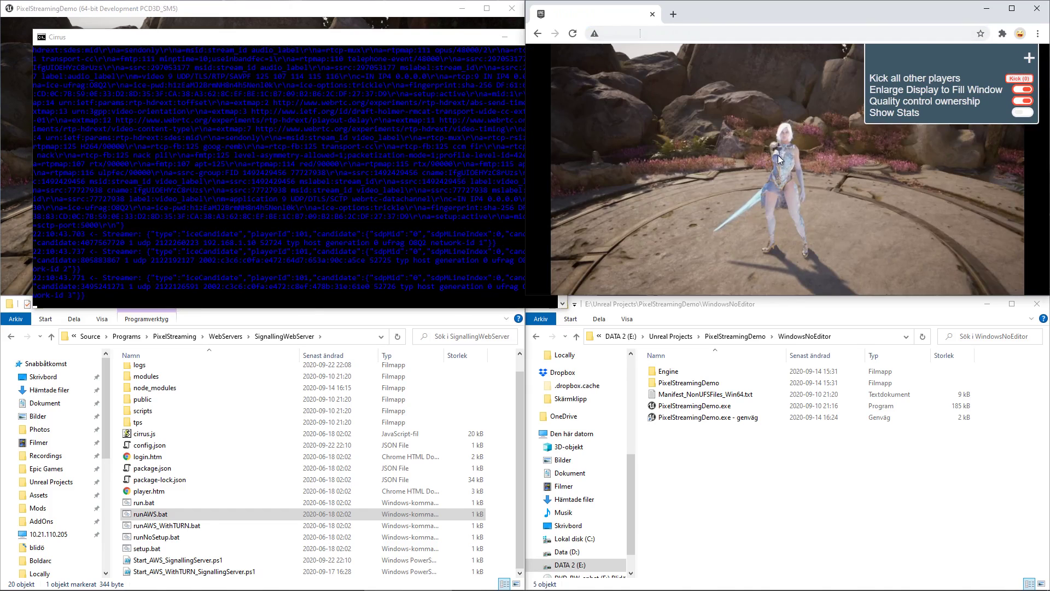
click(407, 10)
click(750, 213)
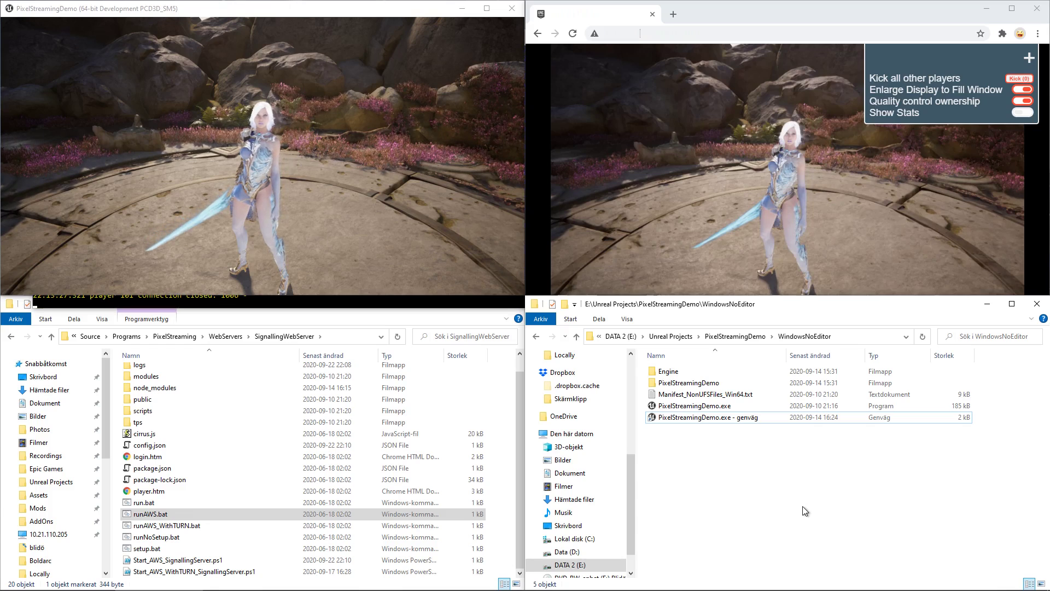
Open Windows Security's Firewall & network protection page via a 'säk' Start search
key(super)
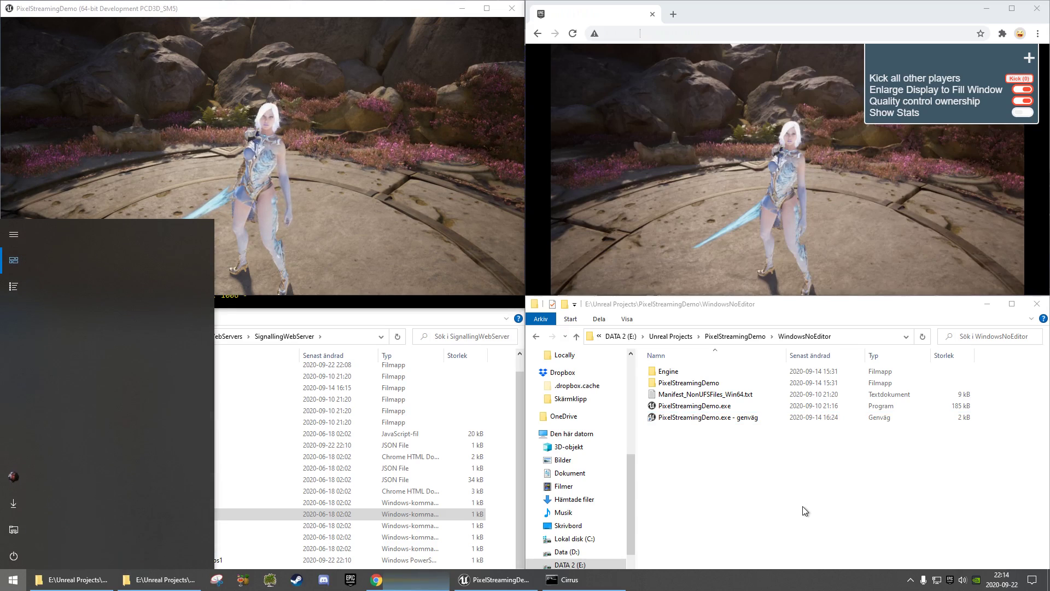
text(säk)
key(Return)
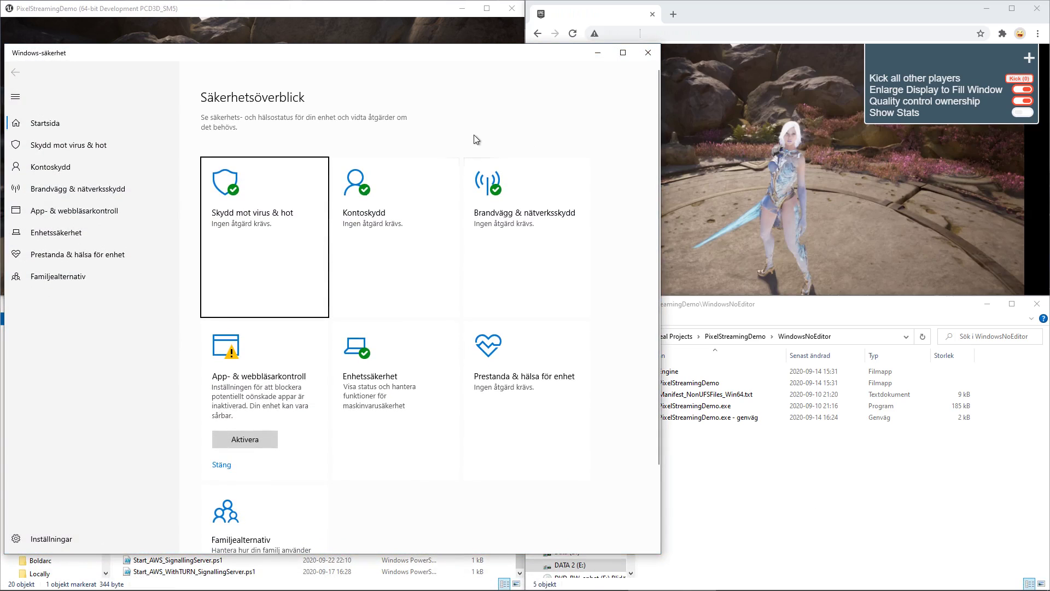
click(556, 251)
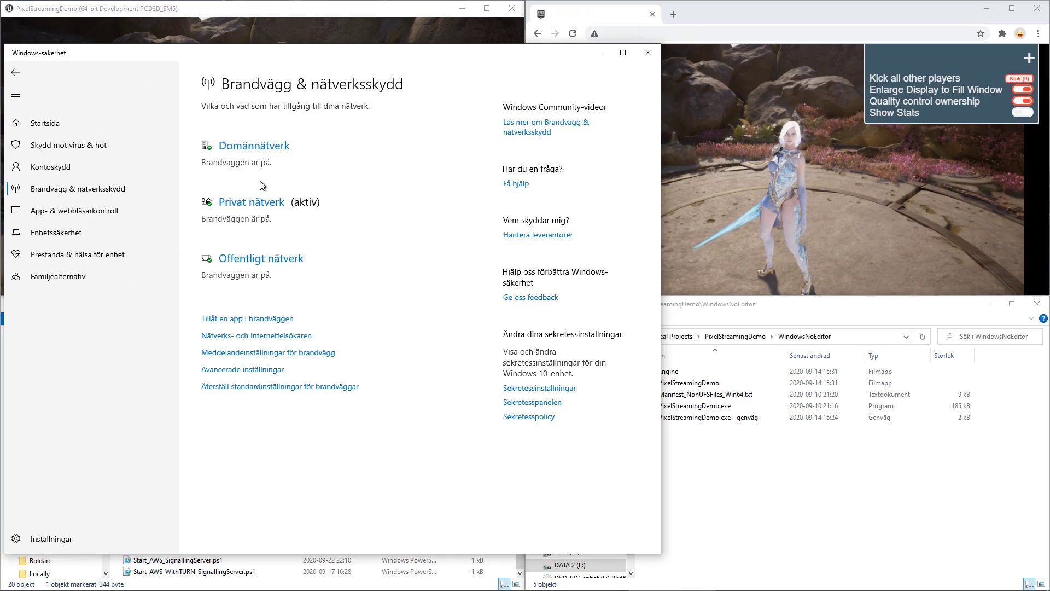
Turn Microsoft Defender Firewall off for the domain network
click(271, 145)
click(215, 261)
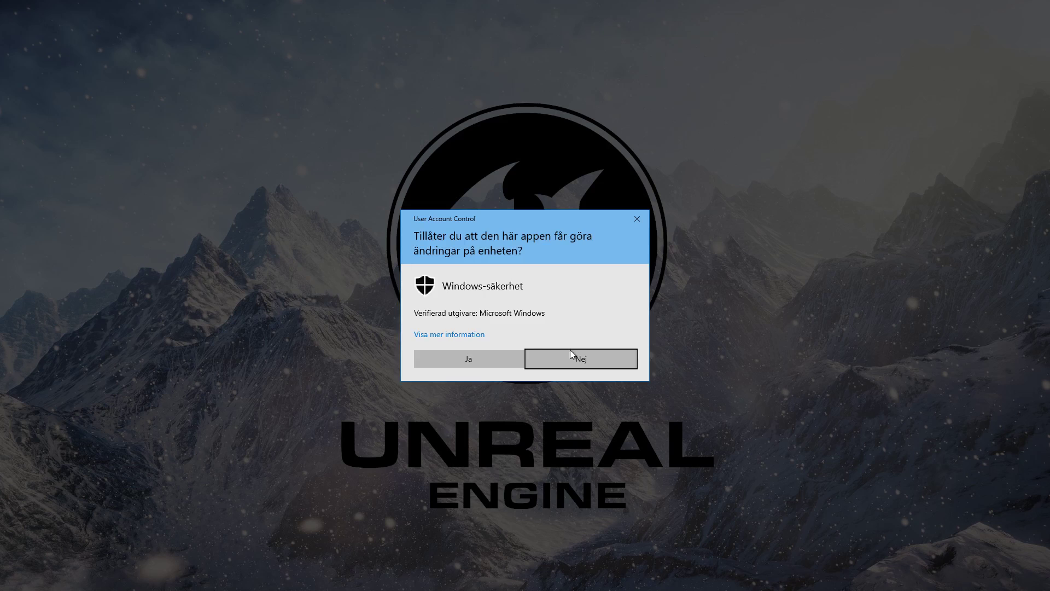
click(439, 358)
click(13, 73)
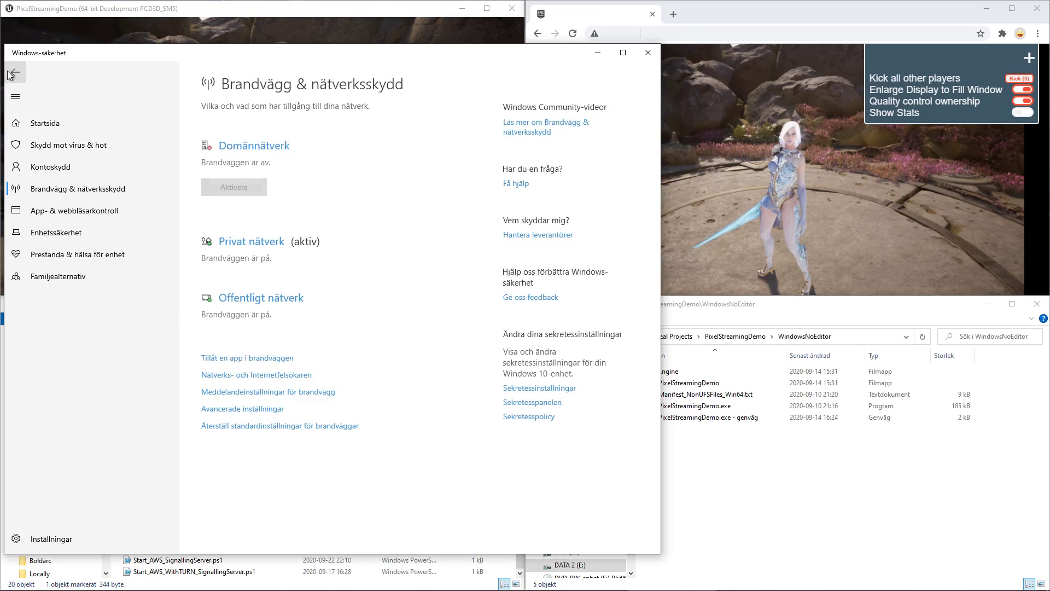
Turn Microsoft Defender Firewall off for the private network
click(227, 237)
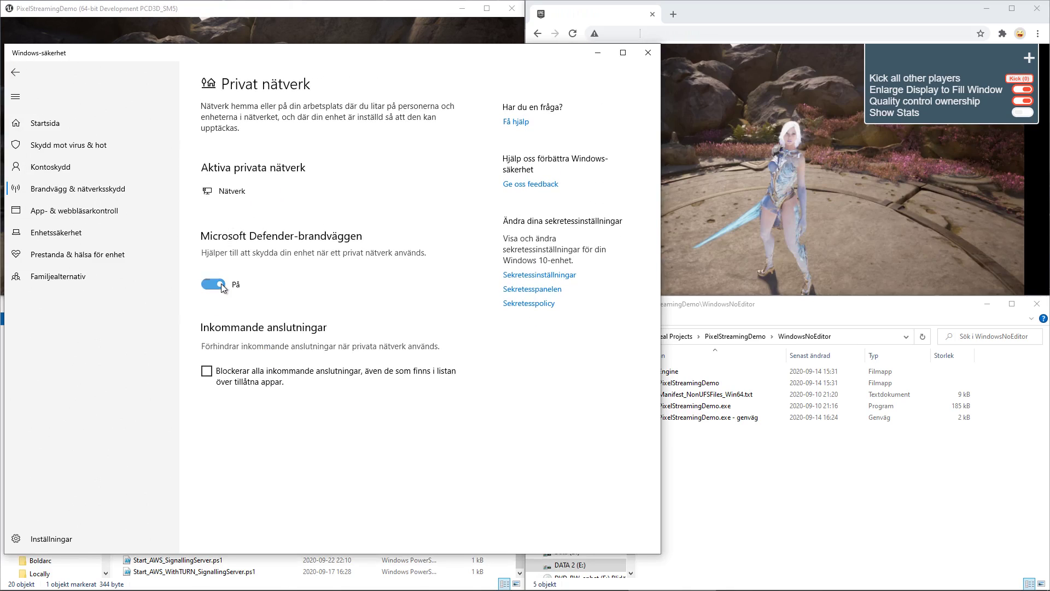
click(221, 283)
click(501, 360)
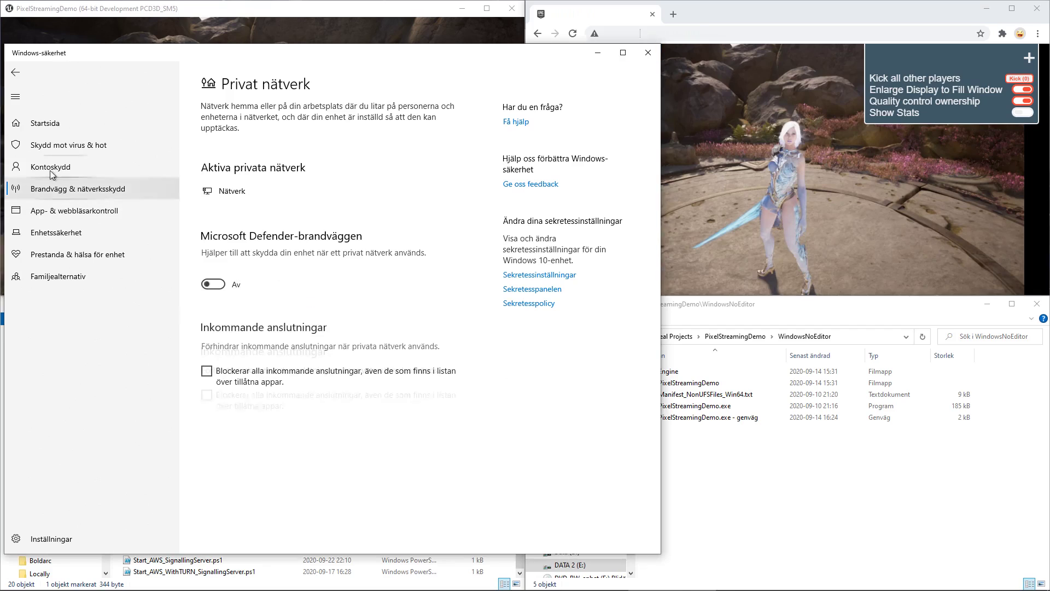
click(15, 72)
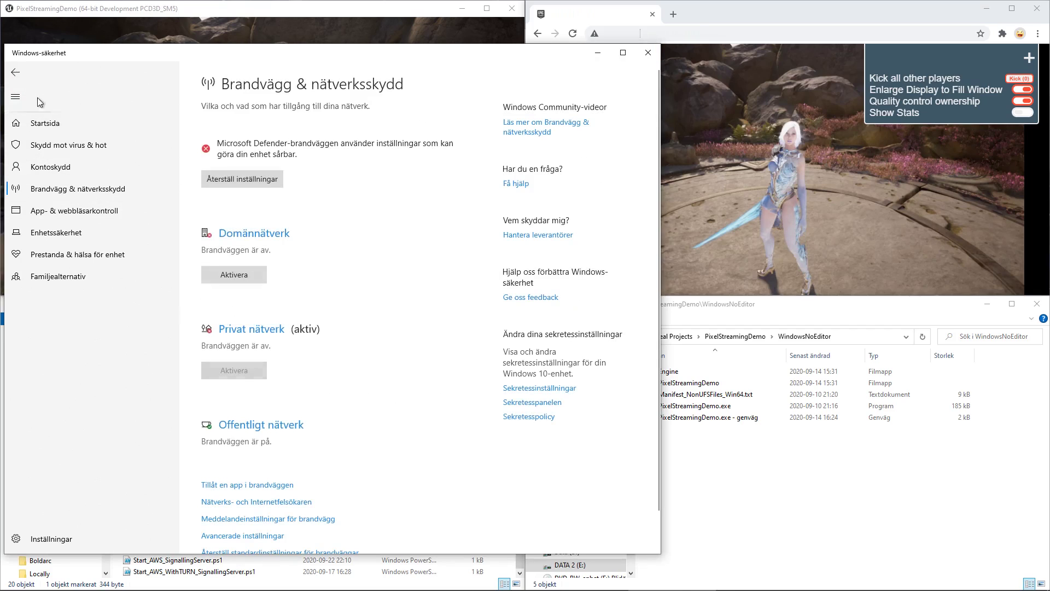
Turn Microsoft Defender Firewall off for the public network
click(300, 424)
click(213, 270)
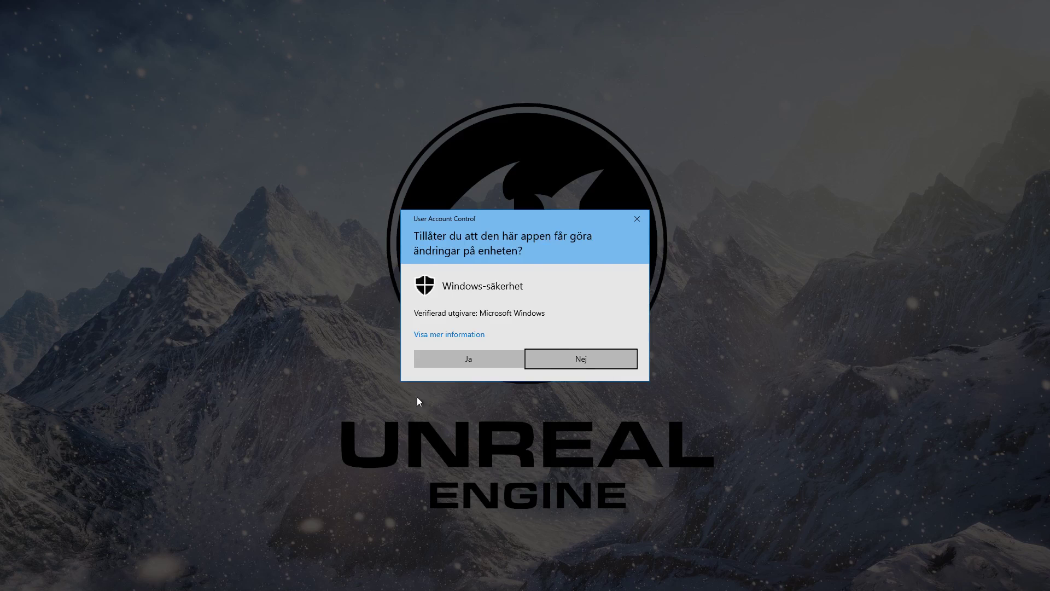
click(509, 357)
click(15, 73)
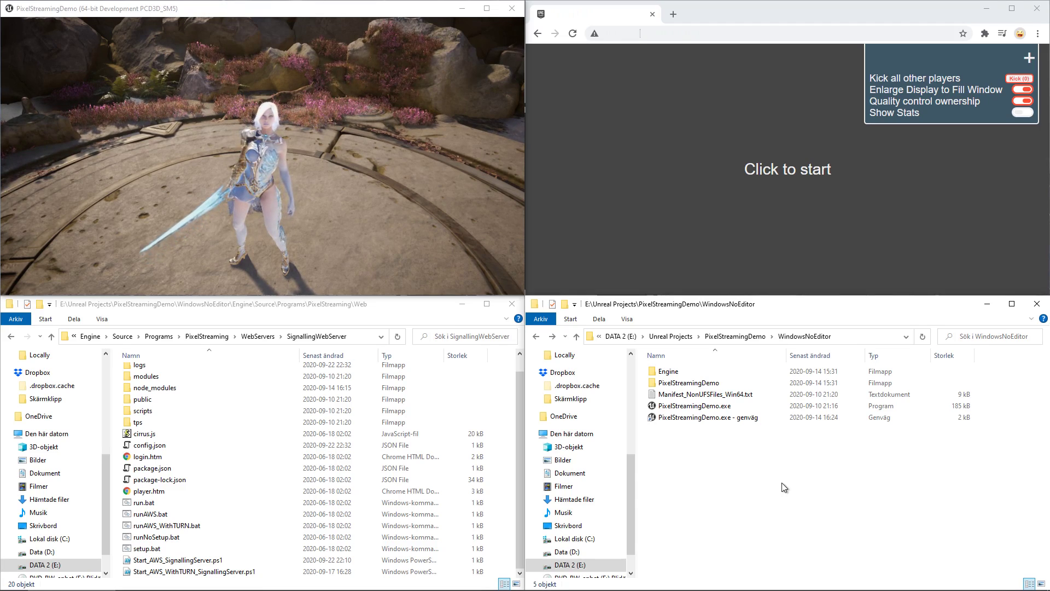
Search Start for 'fi' to bring up Windows-säkerhet as the best match
key(super)
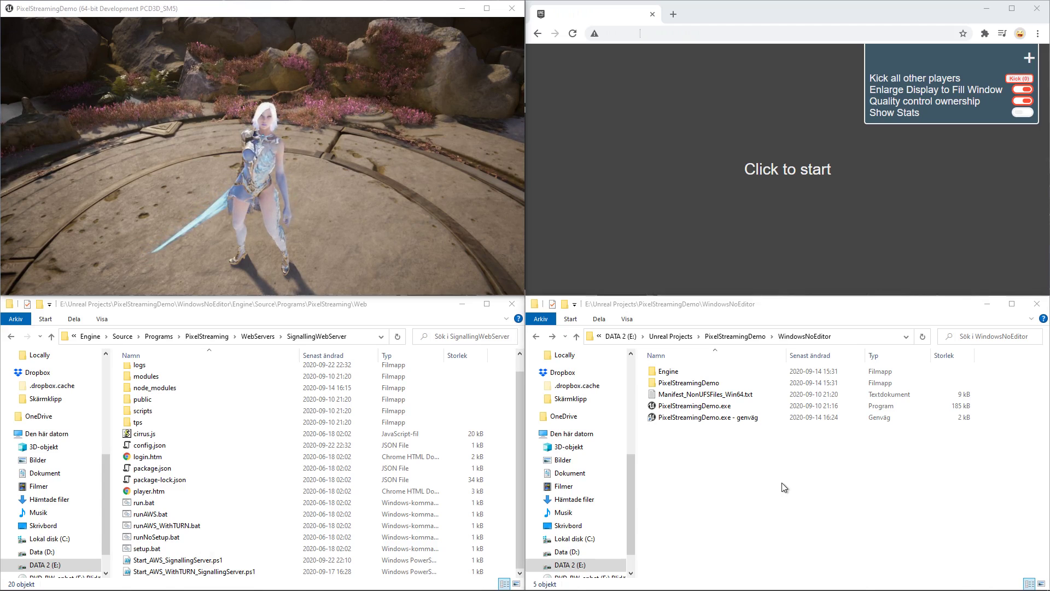
text(fi)
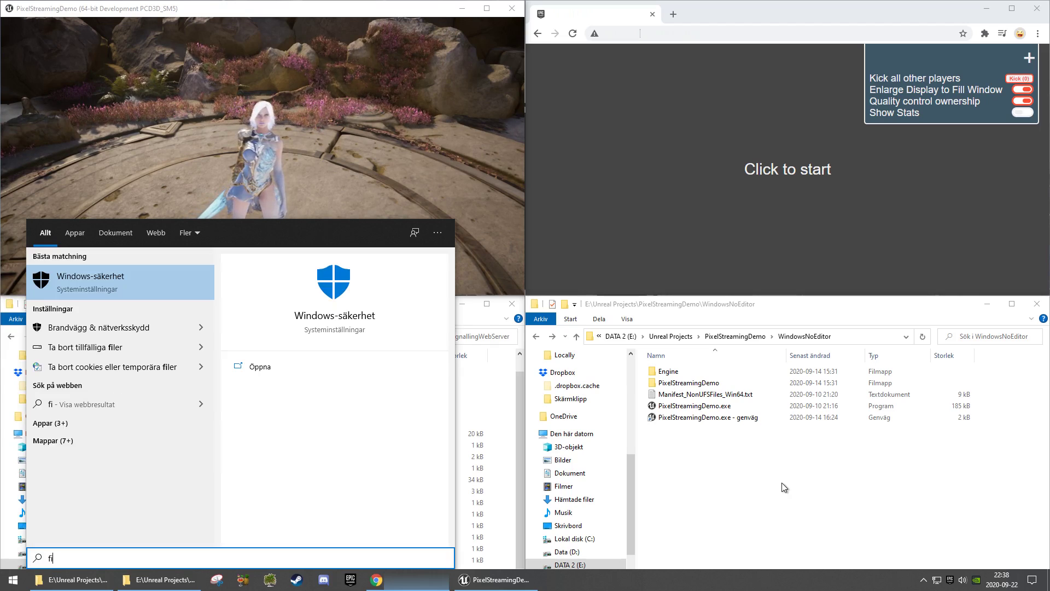
Open Windows Defender Firewall's advanced settings from Windows Security, approving the UAC prompt
key(Return)
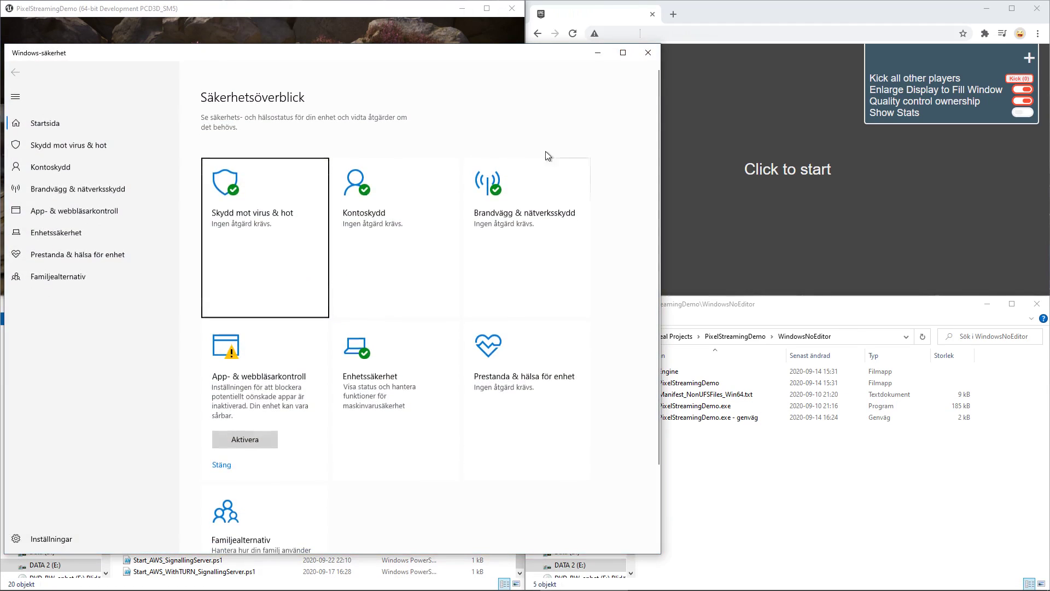
click(563, 222)
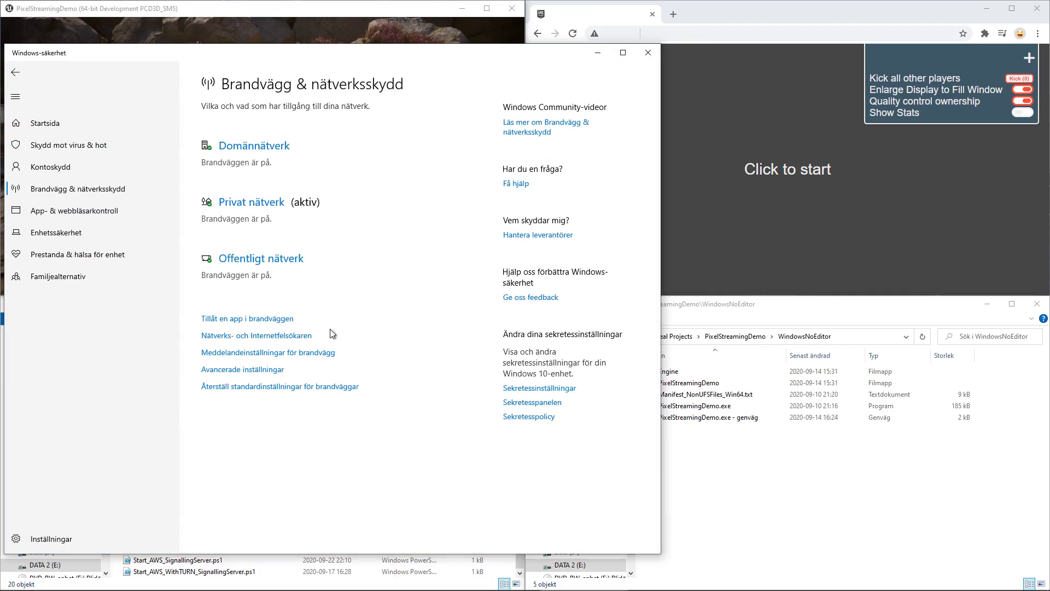
click(263, 370)
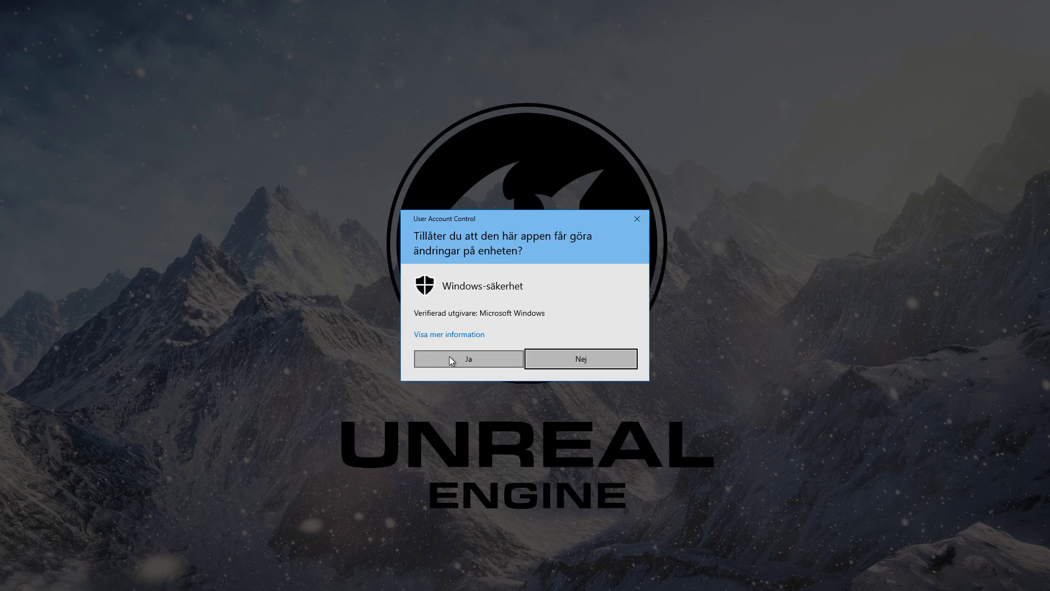
click(448, 358)
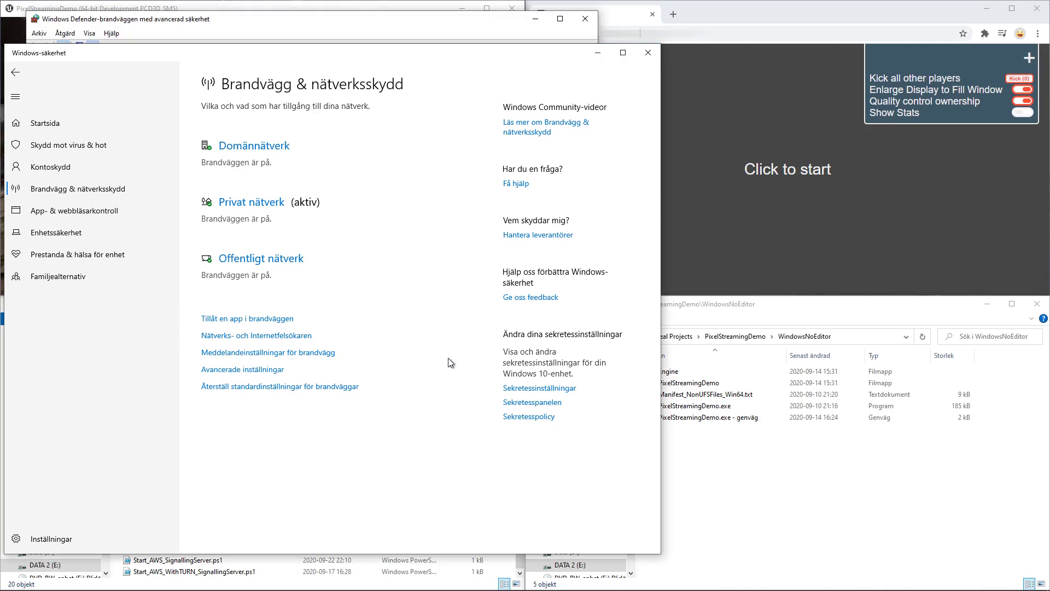
click(421, 32)
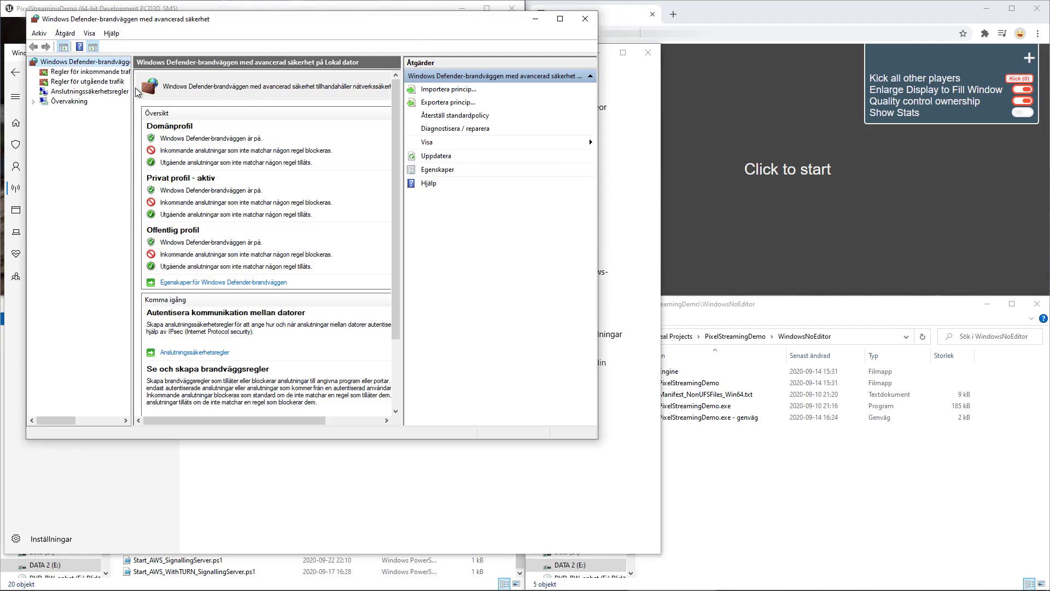
Show the Inbound Rules list and start a new inbound rule
drag(132, 97, 145, 97)
click(98, 74)
click(106, 80)
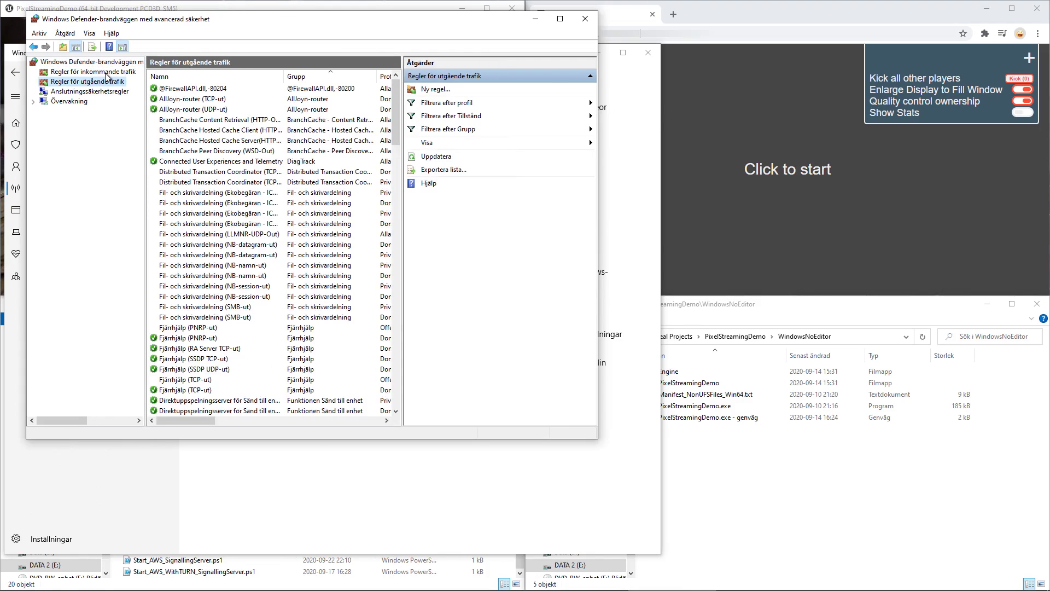
click(106, 73)
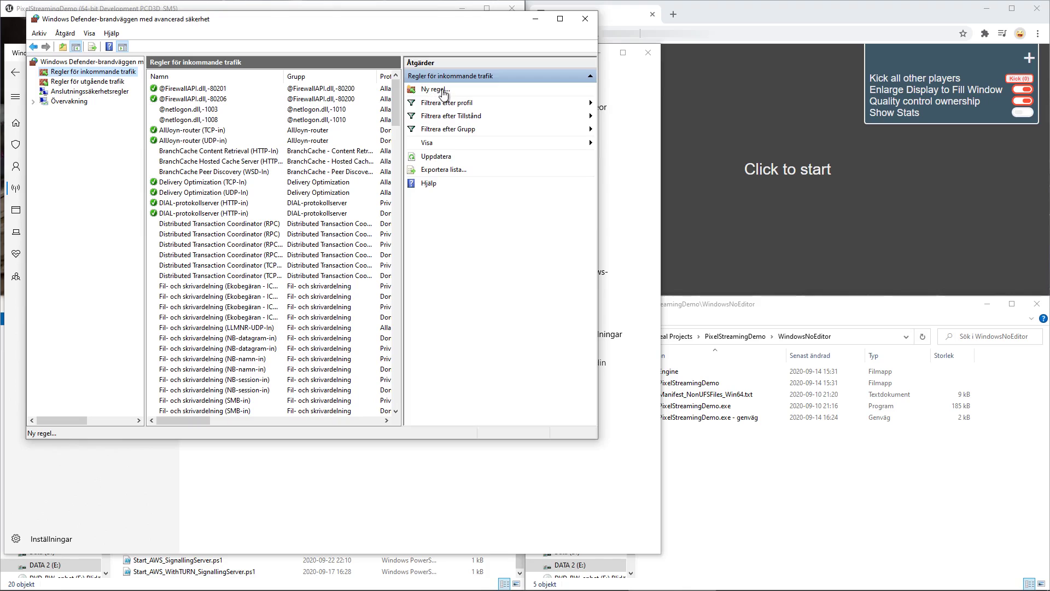
click(436, 90)
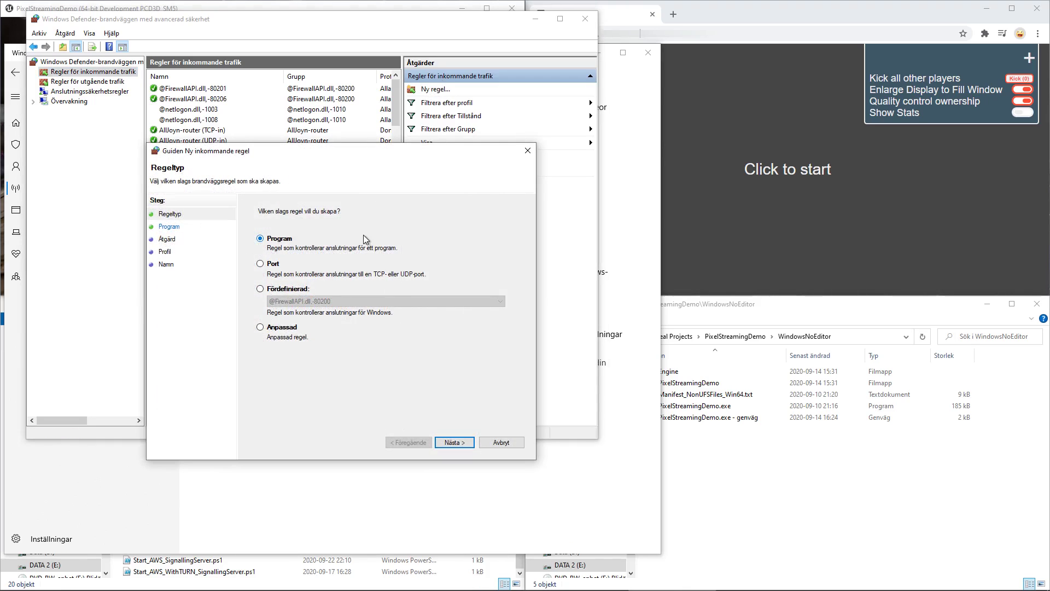
Create the 'Pixel Streaming TCP' port rule allowing TCP ports 80, 88 on all profiles
click(278, 265)
click(457, 443)
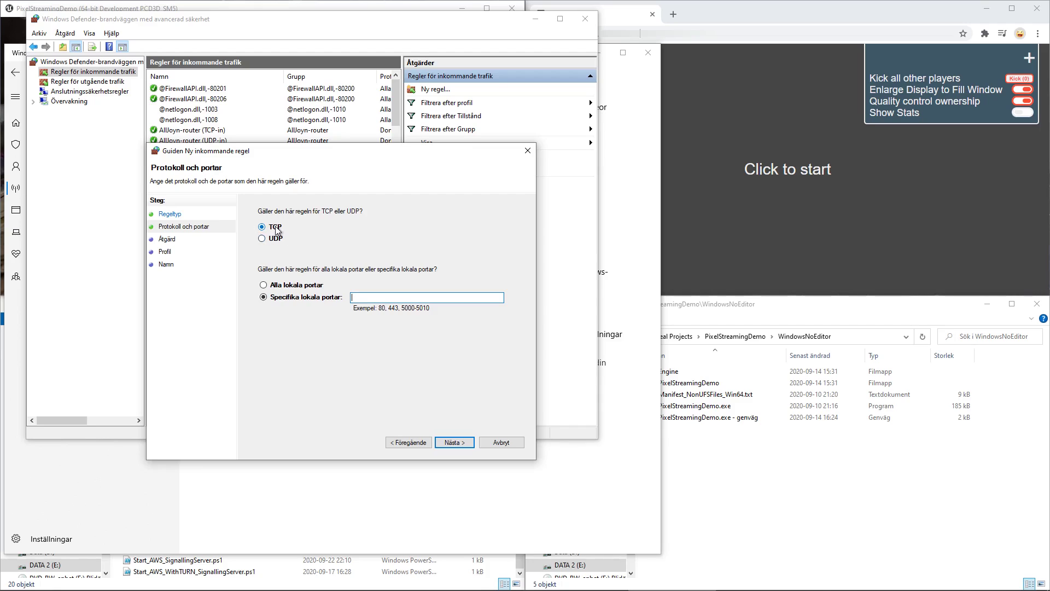
text(80, 8888)
click(453, 443)
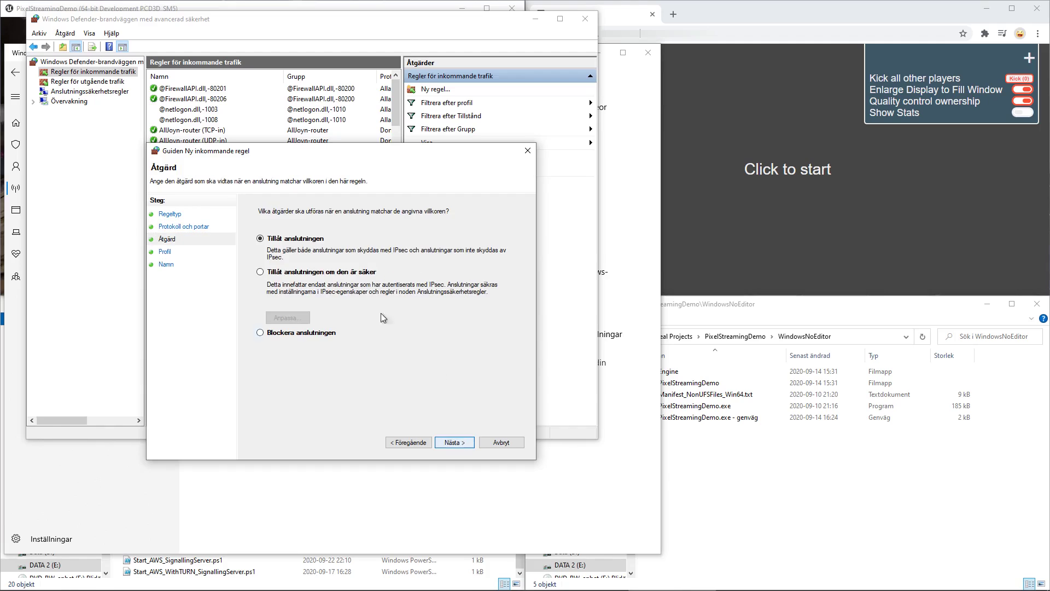
click(453, 443)
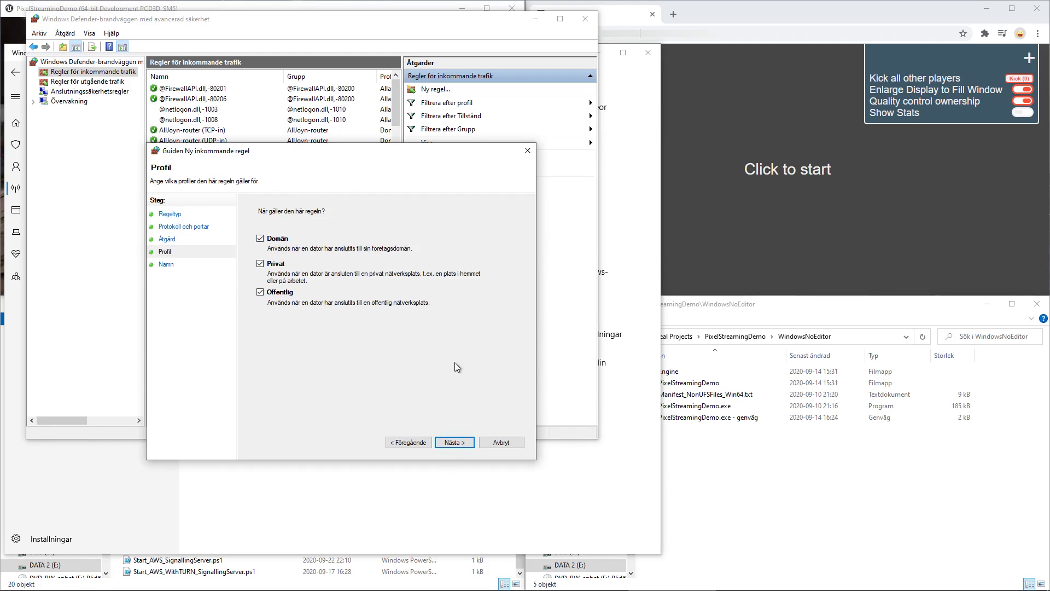
click(454, 443)
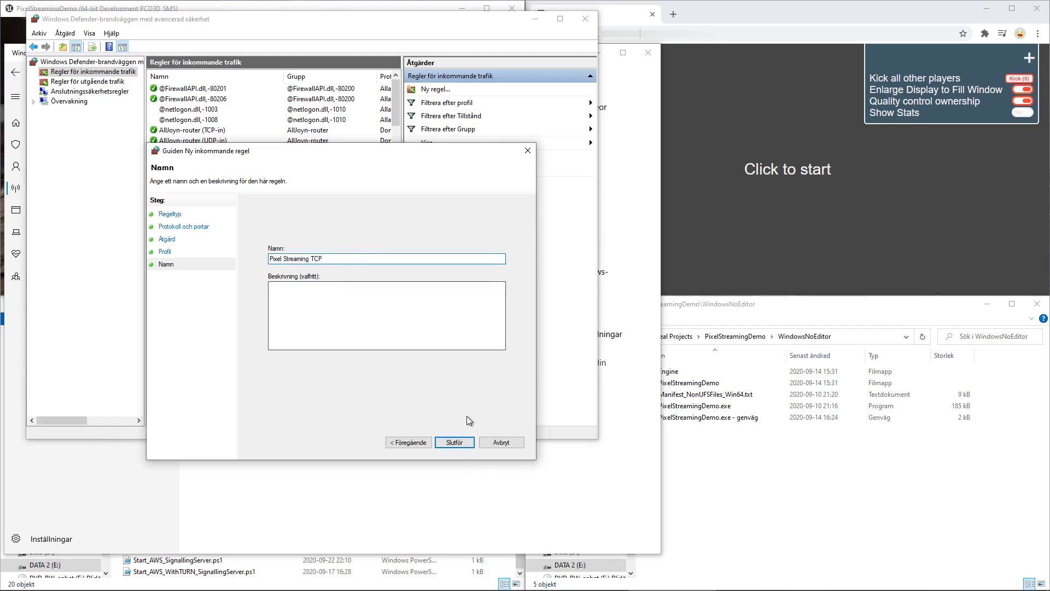
click(468, 443)
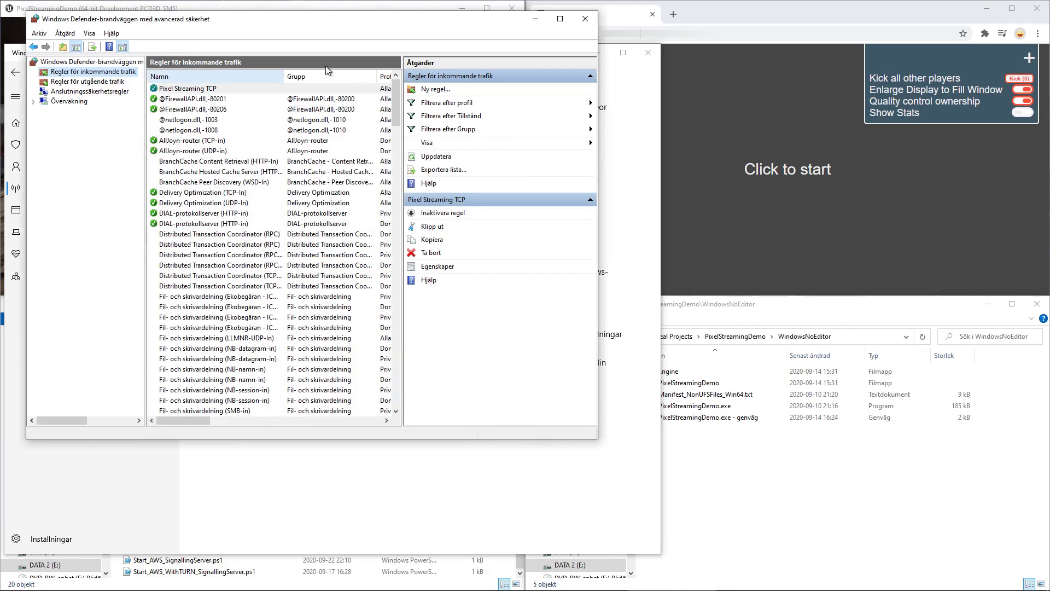
Create the 'Pixel Streaming UDP' port rule allowing UDP ports 80, 8888 on all profiles
click(435, 89)
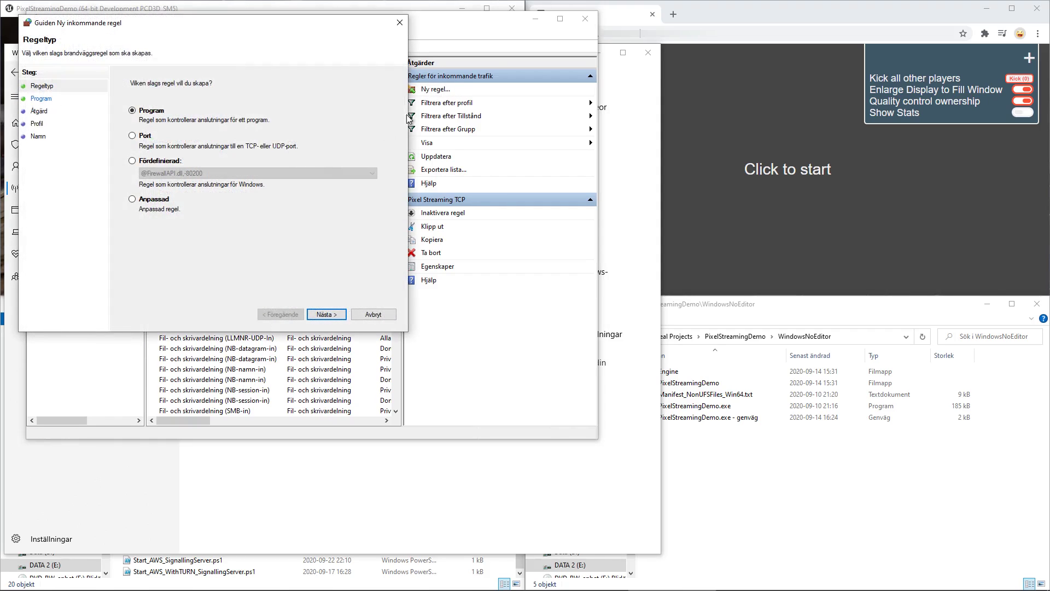
click(144, 136)
click(326, 314)
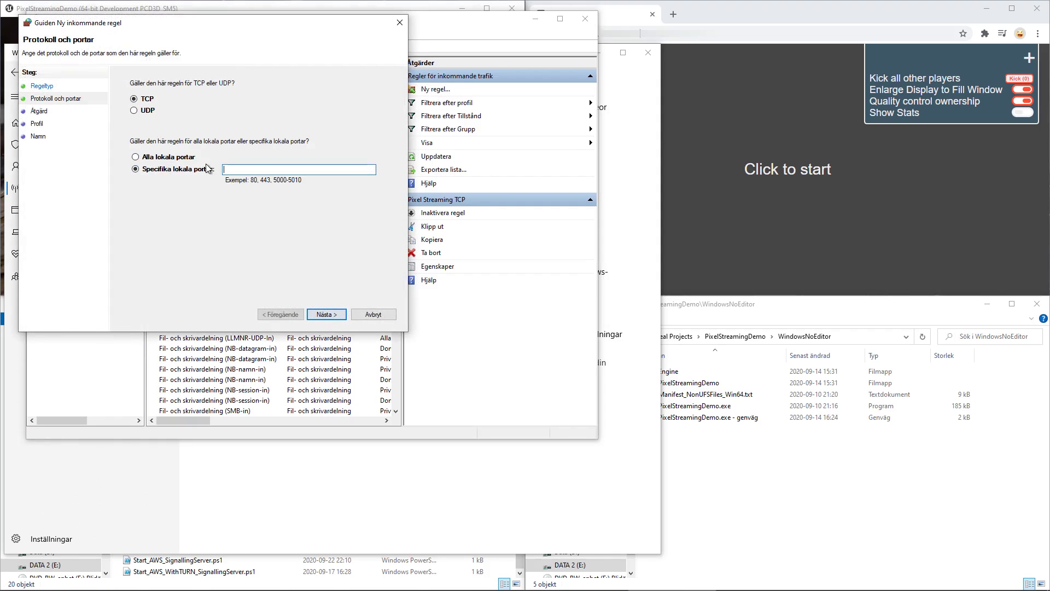
click(134, 110)
text(80, 8888)
click(340, 316)
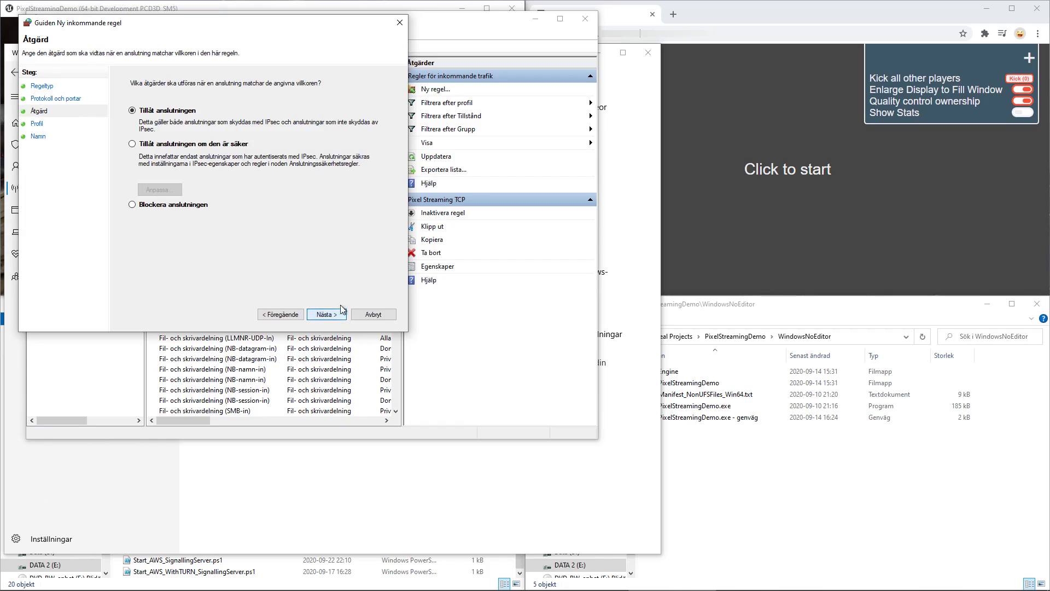
click(314, 312)
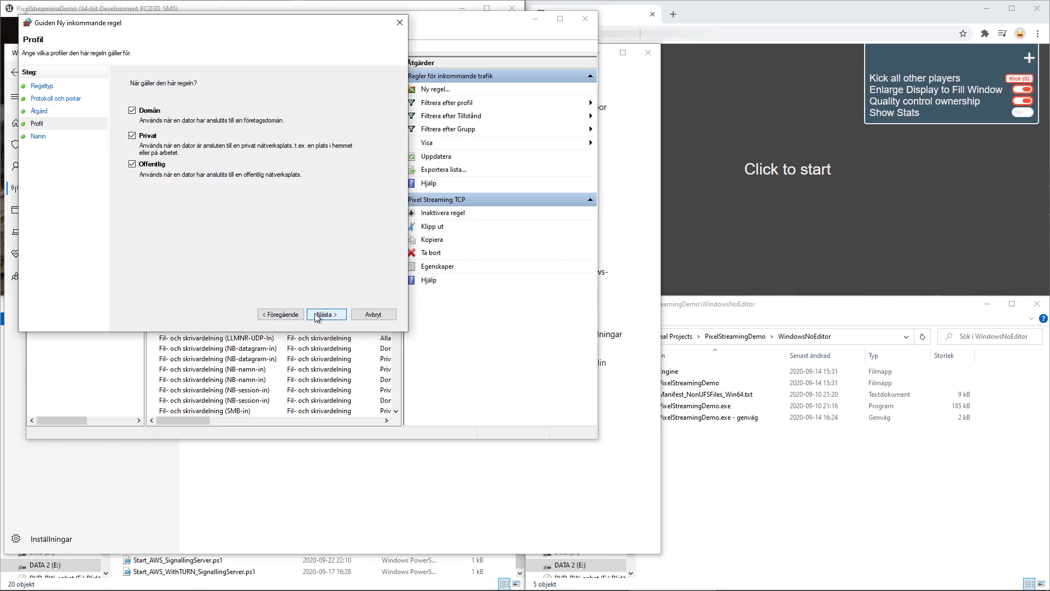
click(314, 313)
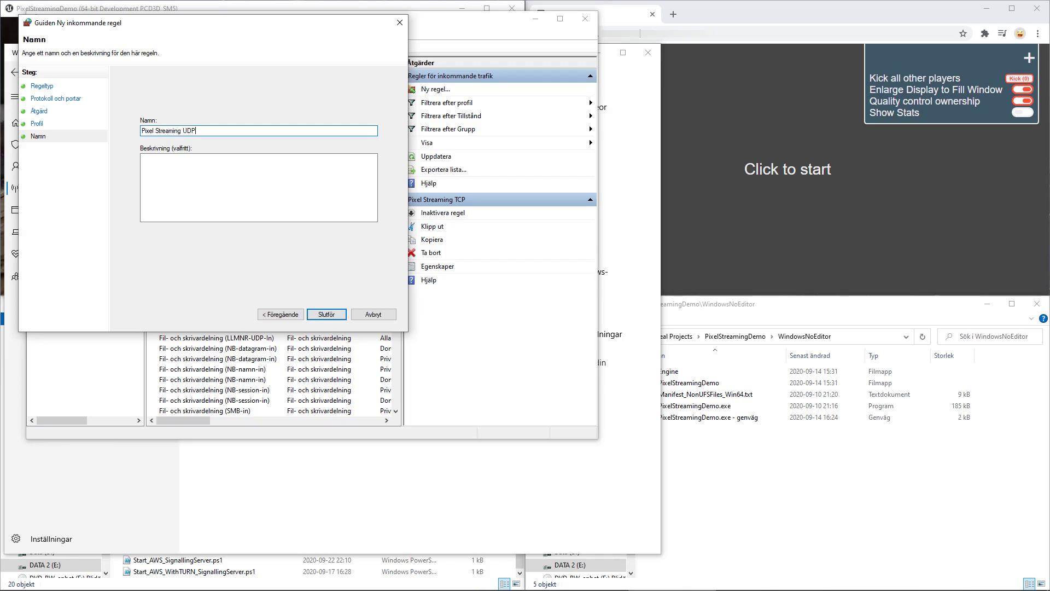
click(325, 314)
Launch the Cirrus signalling server by running runAWS.bat from the SignallingWebServer folder
click(716, 495)
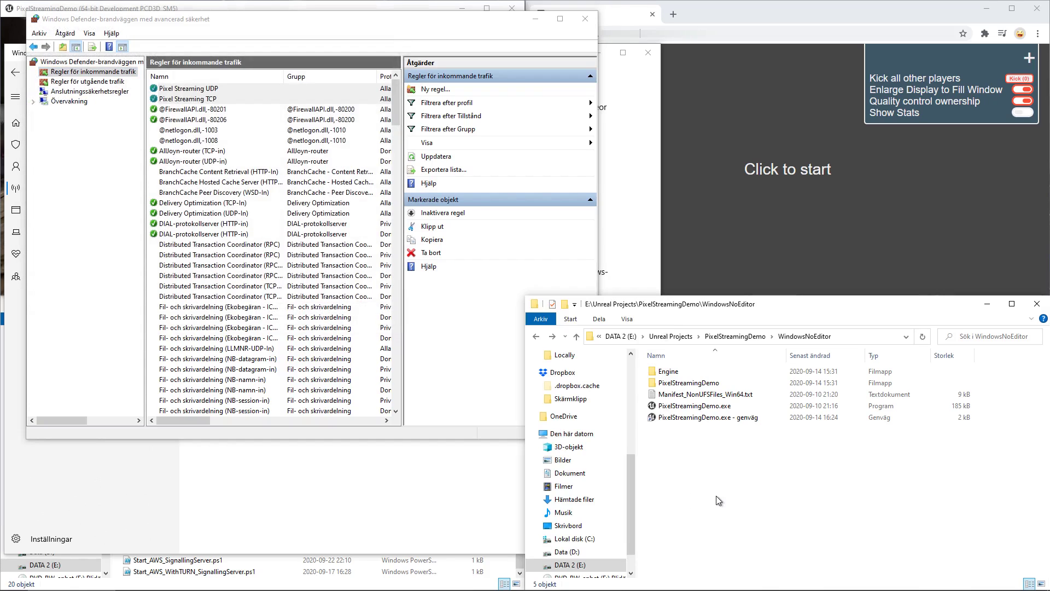
click(233, 568)
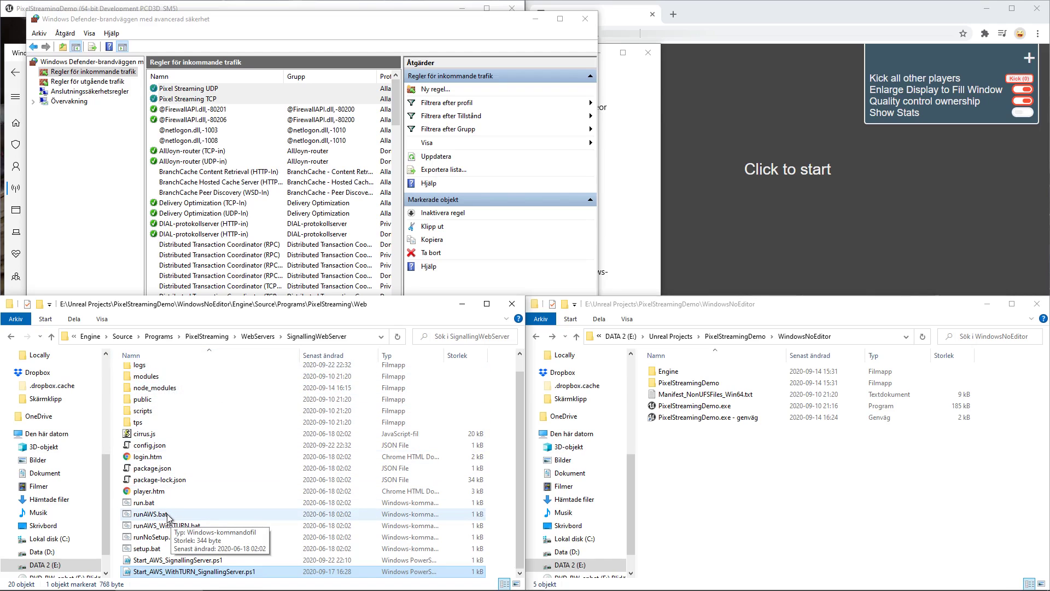
double_click(167, 514)
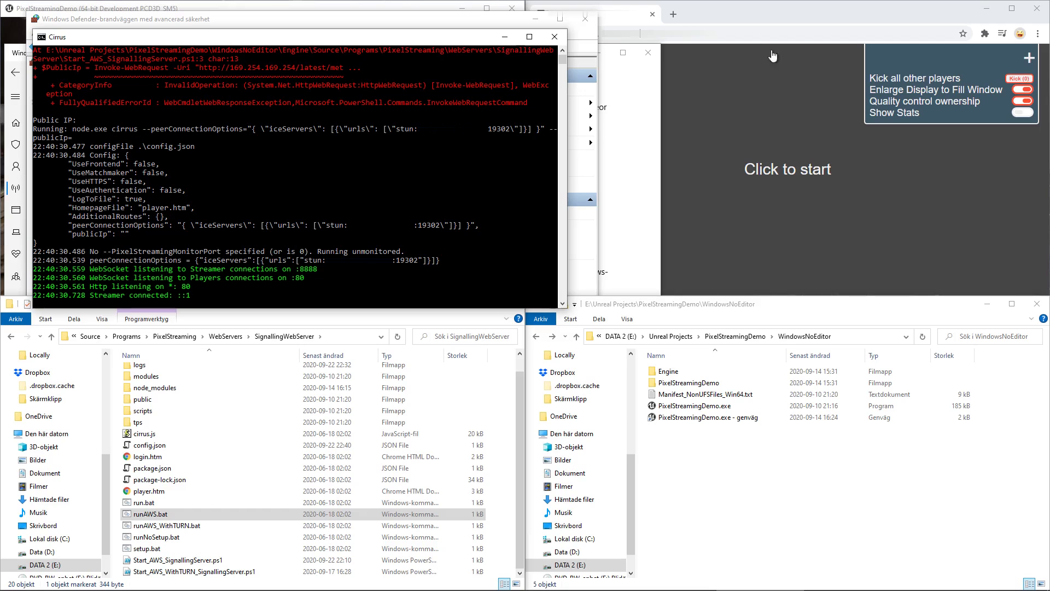
Connect Chrome to the stream, play it, and take control of the app
click(723, 9)
click(779, 186)
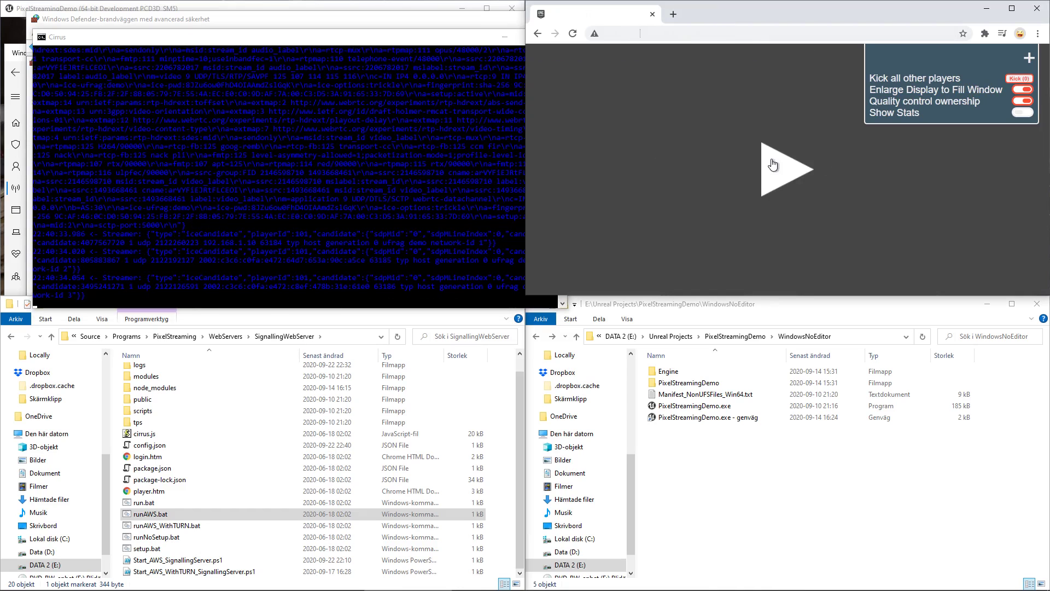
click(771, 165)
click(768, 210)
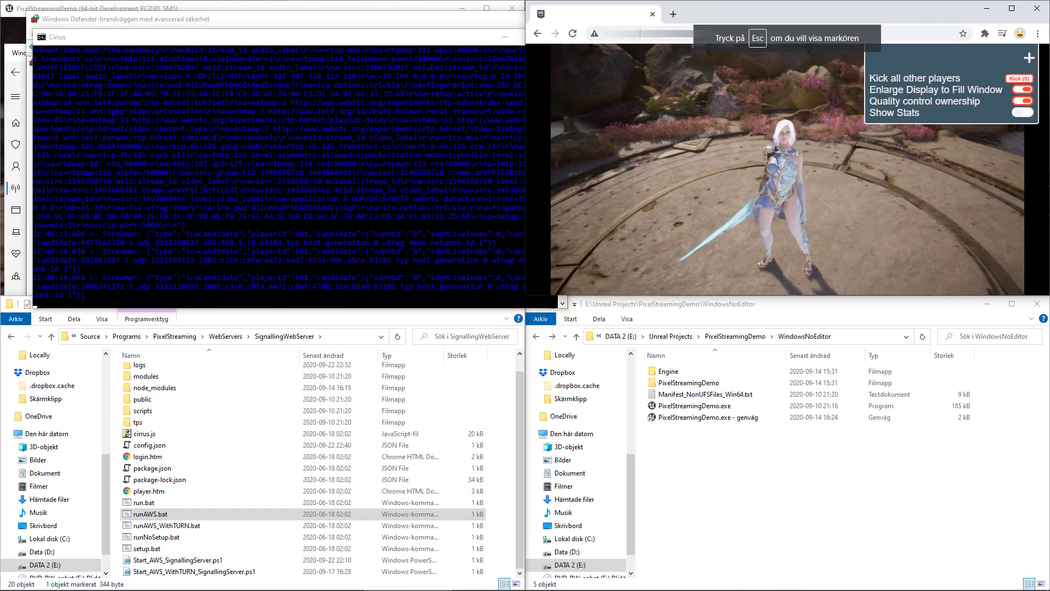